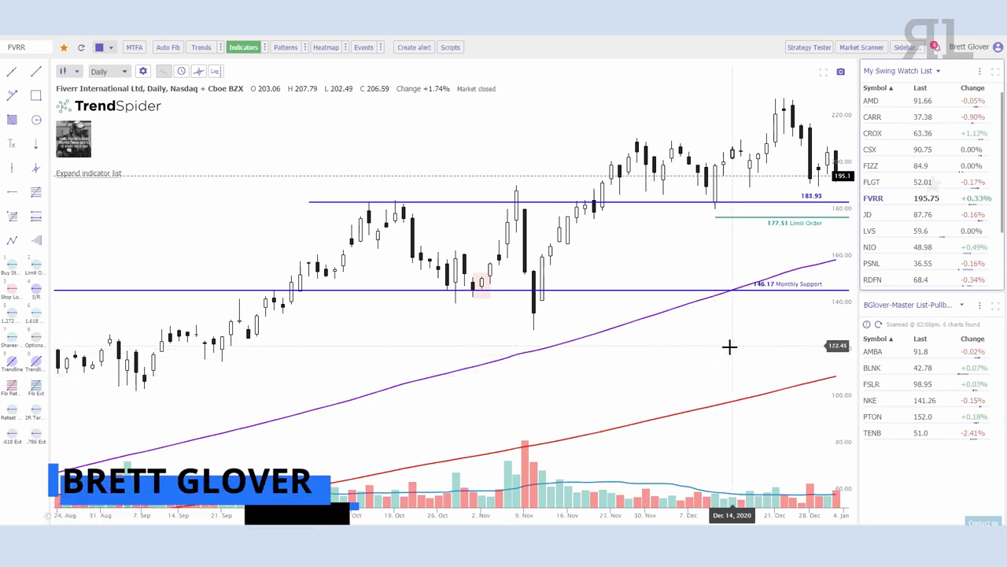
pyautogui.moveTo(749, 358); pyautogui.dragTo(695, 356)
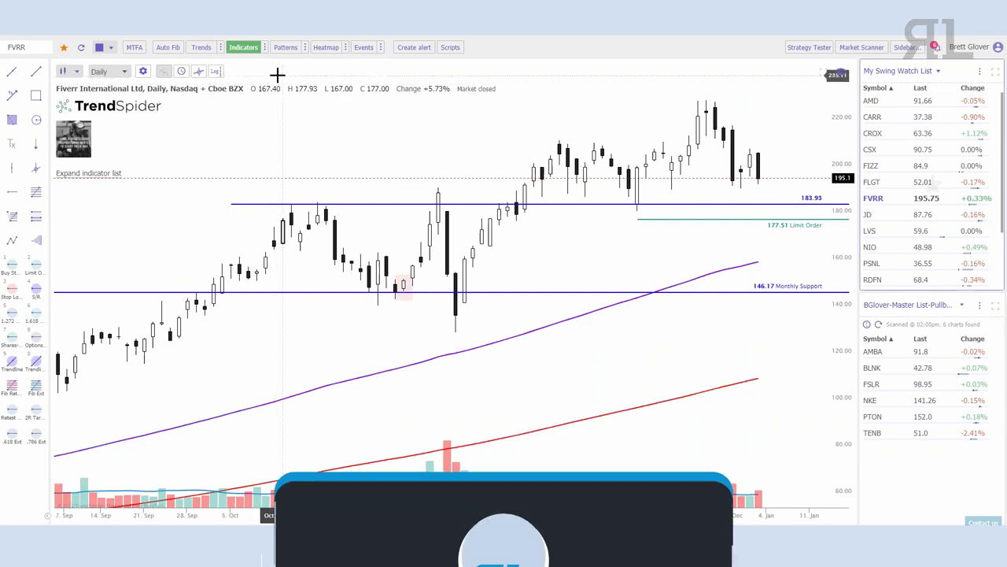
pyautogui.scroll(-1, 431, 234)
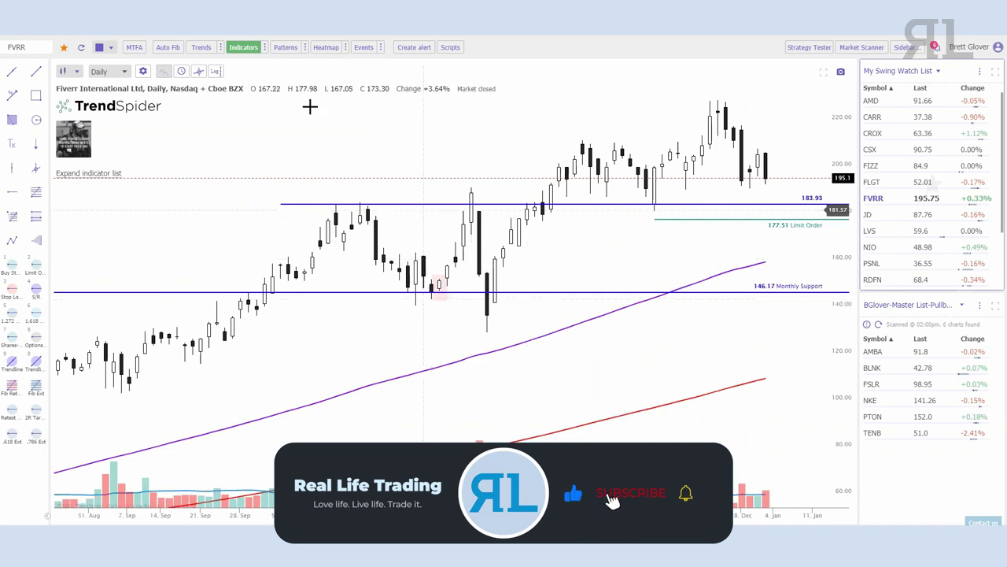
pyautogui.scroll(1, 299, 102)
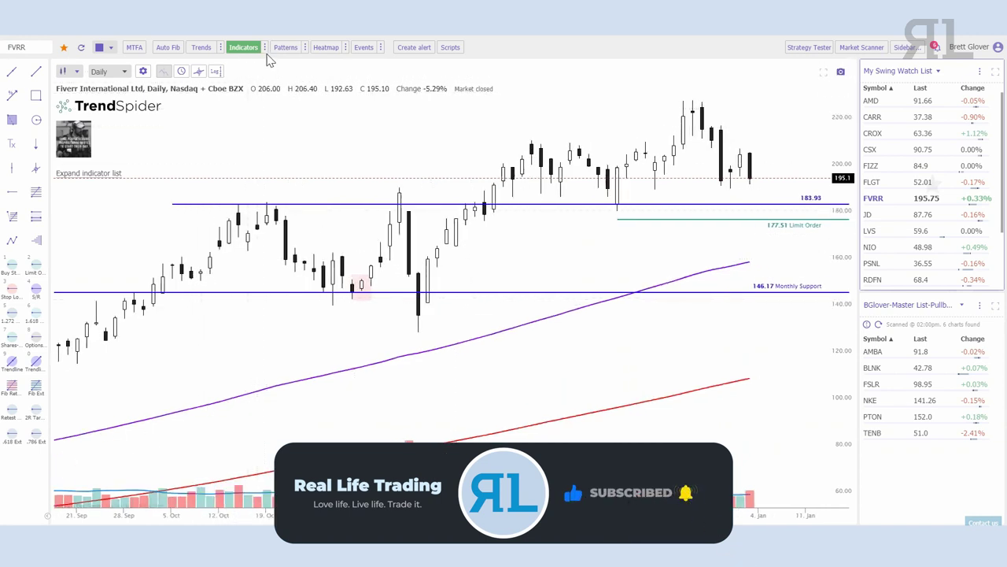
# Clear the picked candlestick pattern and view the Newsome Candles library before returning the pattern filter to All Patterns.
pyautogui.click(304, 48)
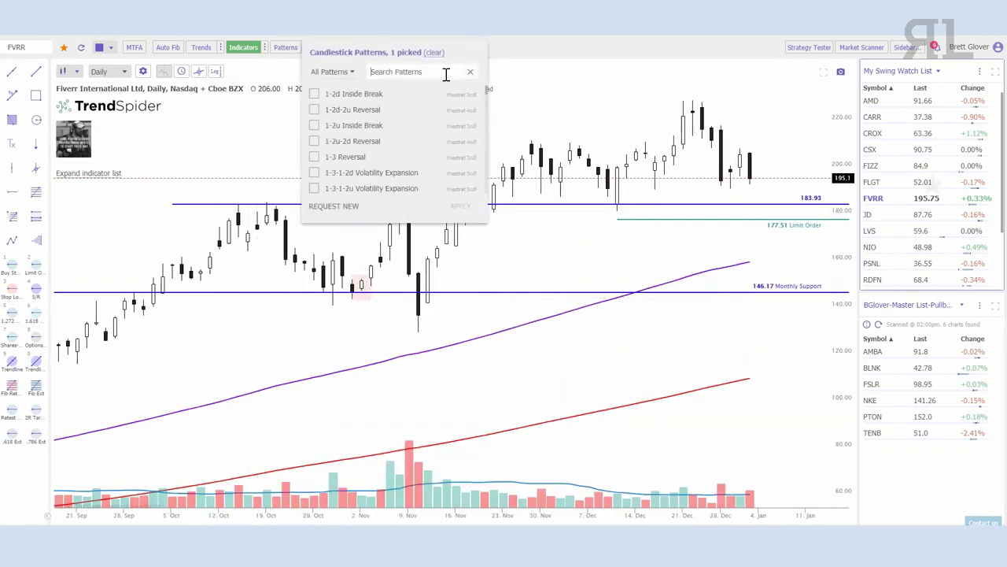
pyautogui.click(433, 52)
pyautogui.click(333, 71)
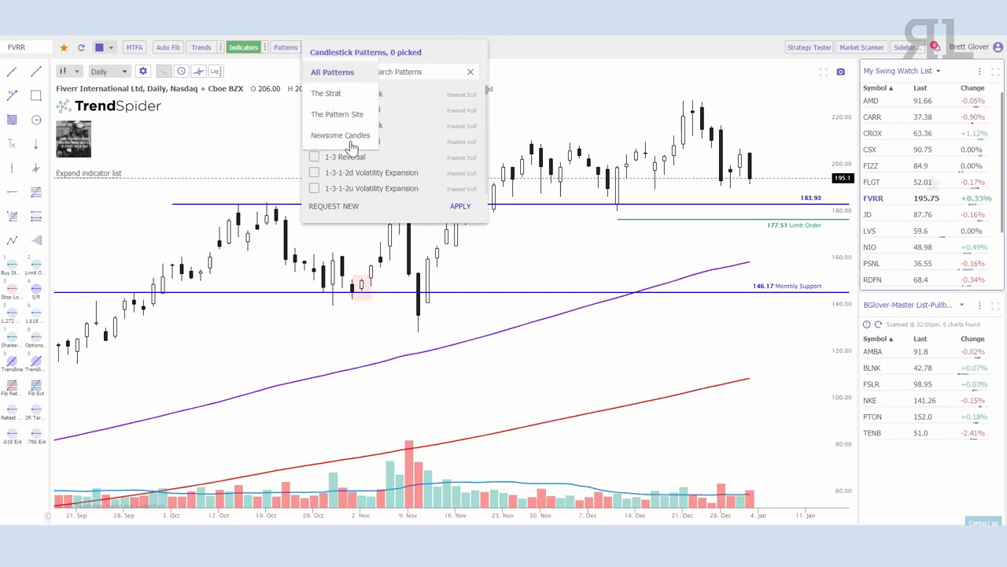
pyautogui.click(351, 144)
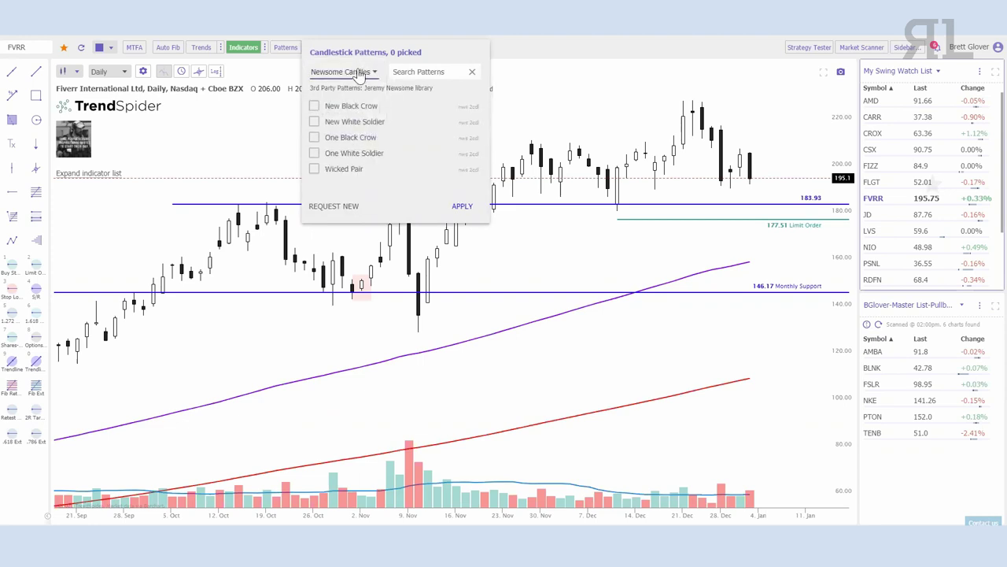
pyautogui.click(361, 73)
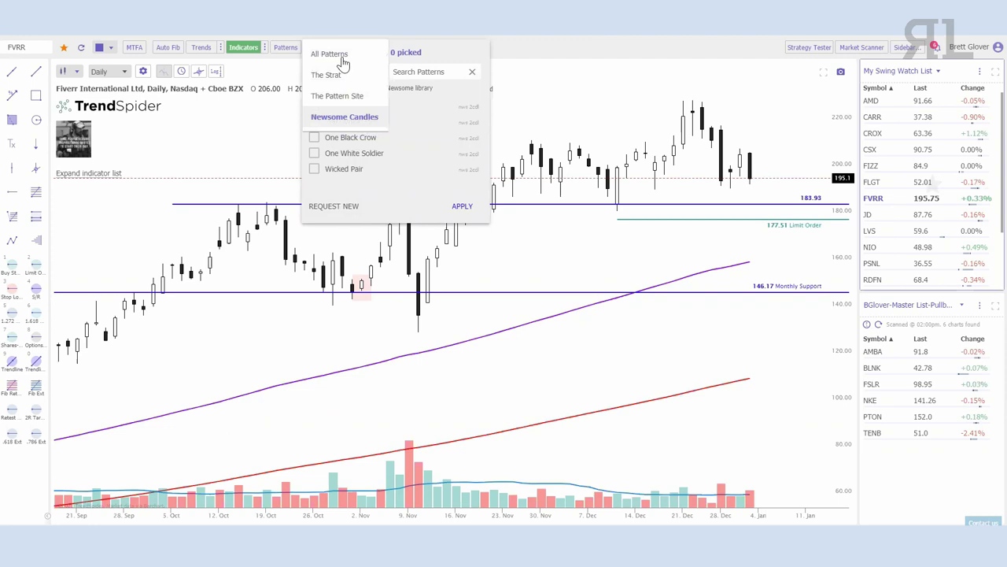
pyautogui.click(331, 54)
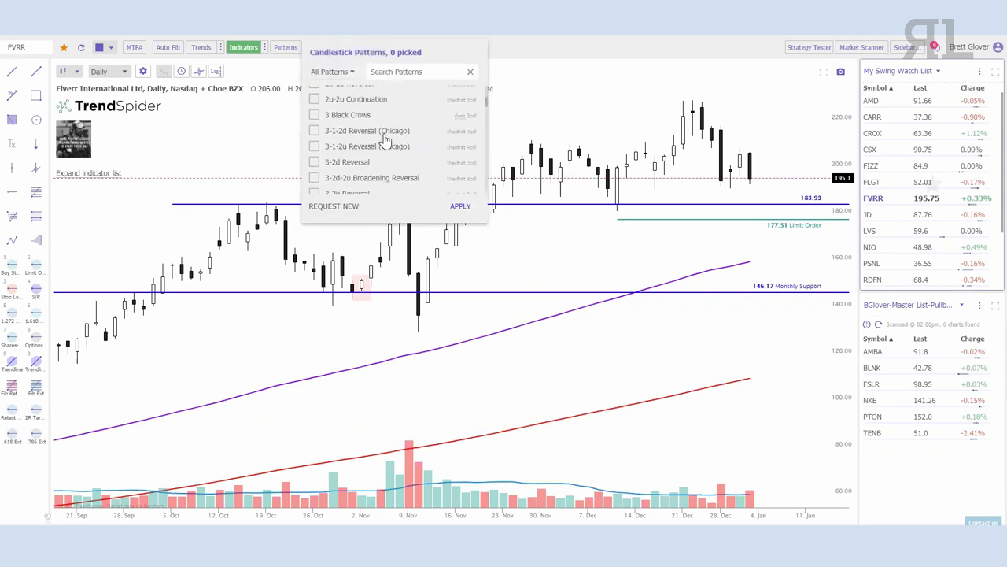
# Search the candlestick patterns for "ham" and apply both Hammer patterns to the FVRR daily chart.
pyautogui.click(417, 71)
pyautogui.write('ham')
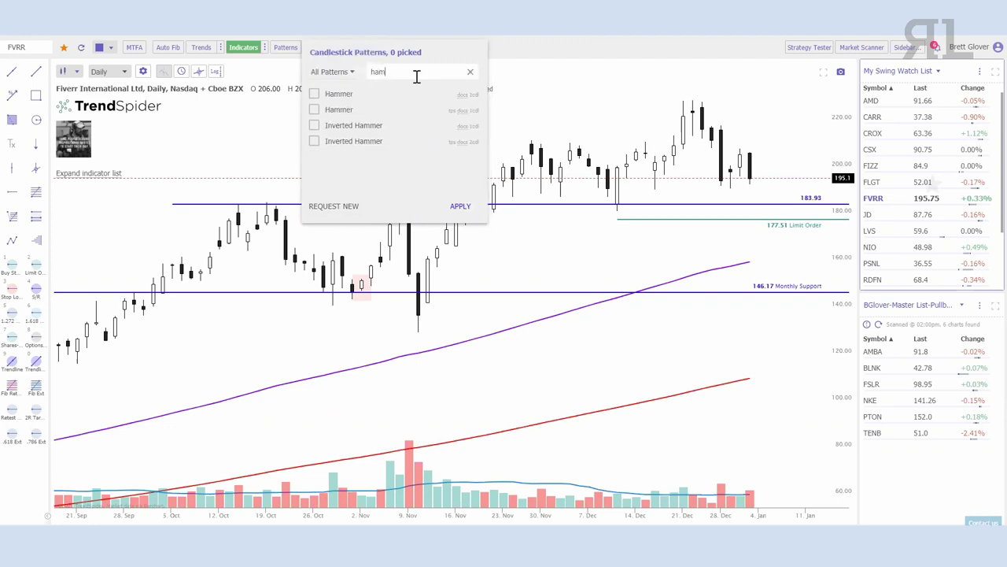
pyautogui.click(313, 109)
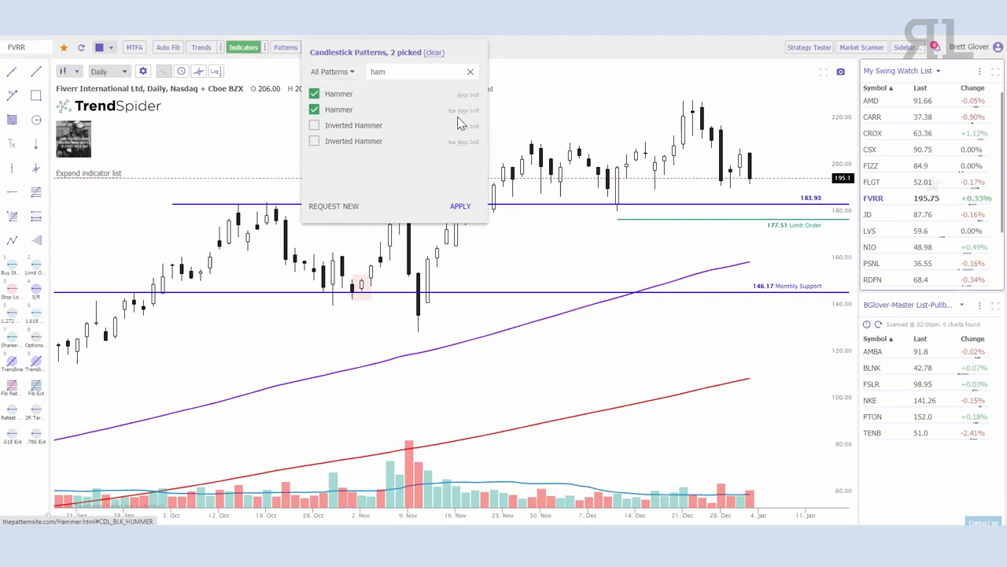
pyautogui.click(461, 206)
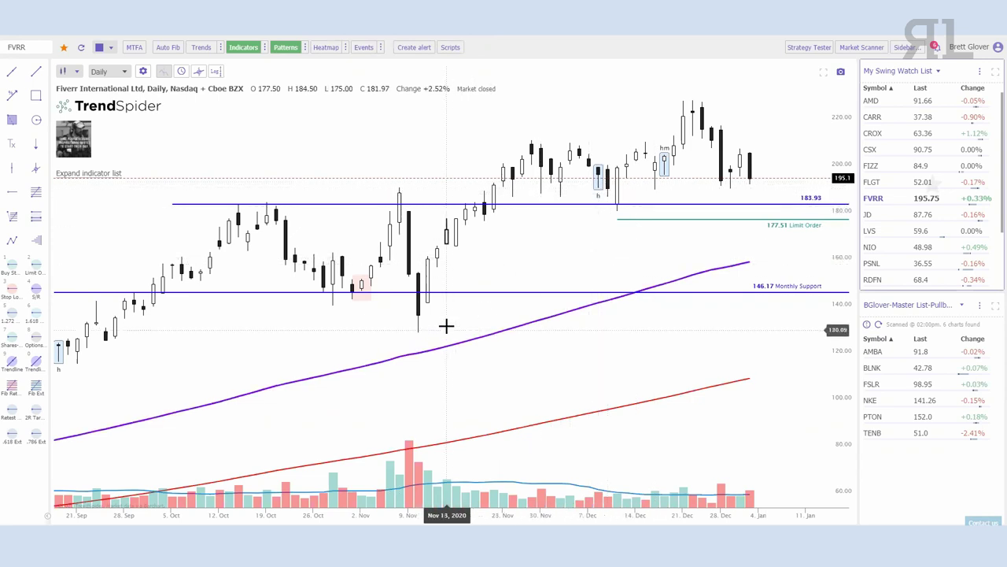
# Examine the marked Hammer candles across the chart's 2020 price history, looking closely at the one in September.
pyautogui.scroll(-1, 310, 326)
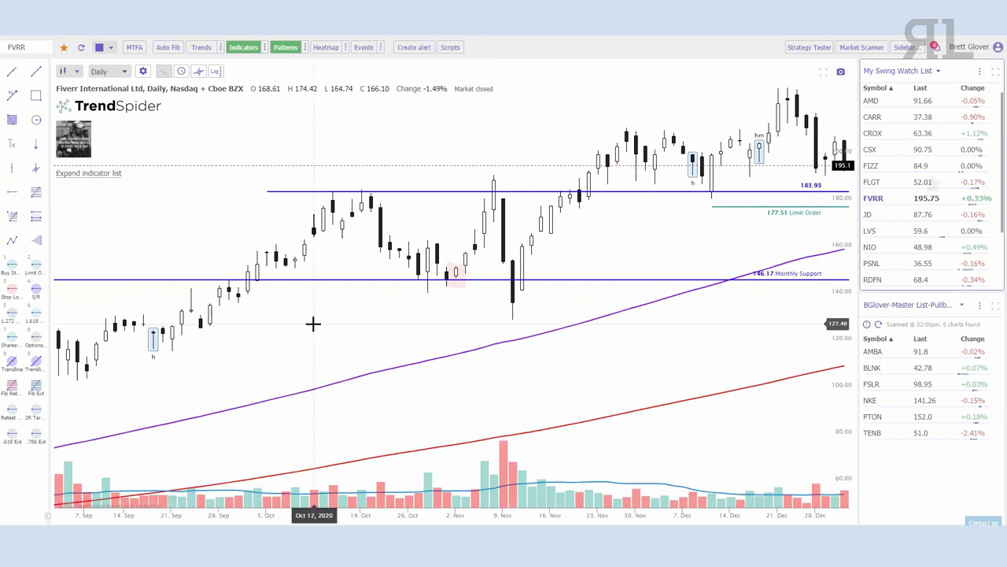
pyautogui.scroll(-2, 313, 324)
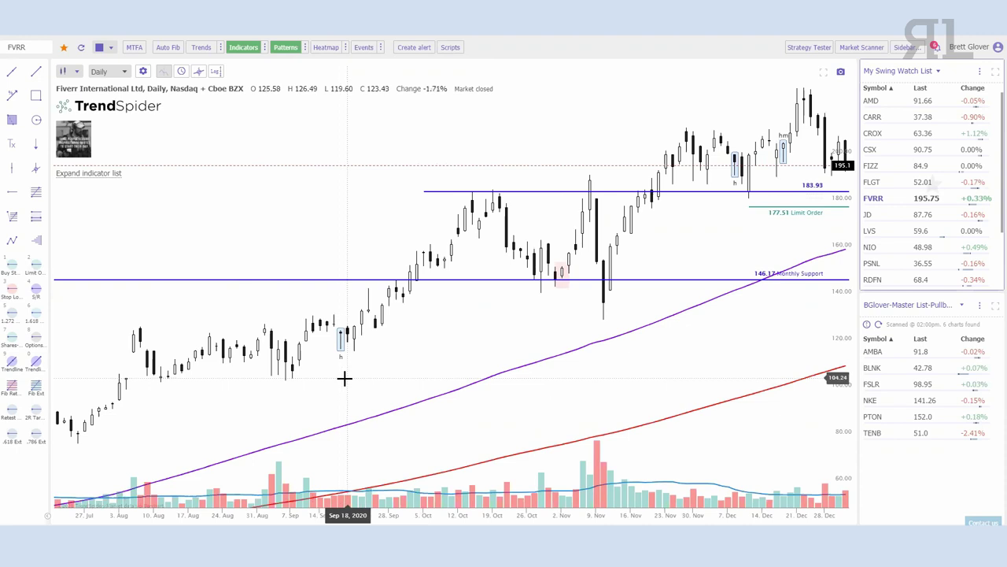
pyautogui.scroll(1, 346, 363)
pyautogui.moveTo(283, 362); pyautogui.dragTo(685, 266)
pyautogui.moveTo(332, 308); pyautogui.dragTo(976, 257)
pyautogui.moveTo(589, 279); pyautogui.dragTo(234, 285)
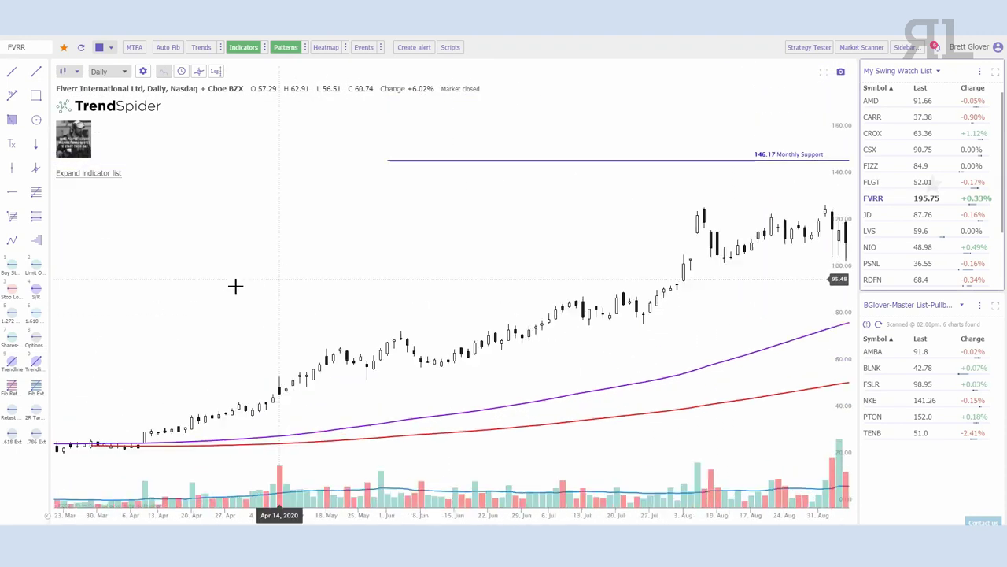
pyautogui.moveTo(848, 333); pyautogui.dragTo(848, 239)
pyautogui.moveTo(735, 241); pyautogui.dragTo(723, 377)
pyautogui.scroll(3, 605, 326)
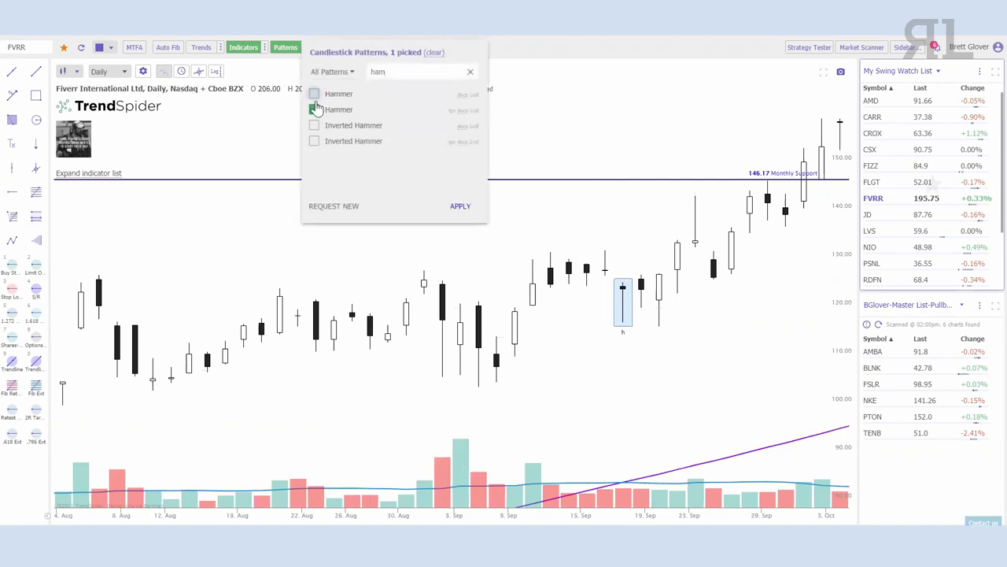
# Replace the Hammer patterns with both Morning Star patterns, found by searching for "mor", and apply them to the chart.
pyautogui.write('mor')
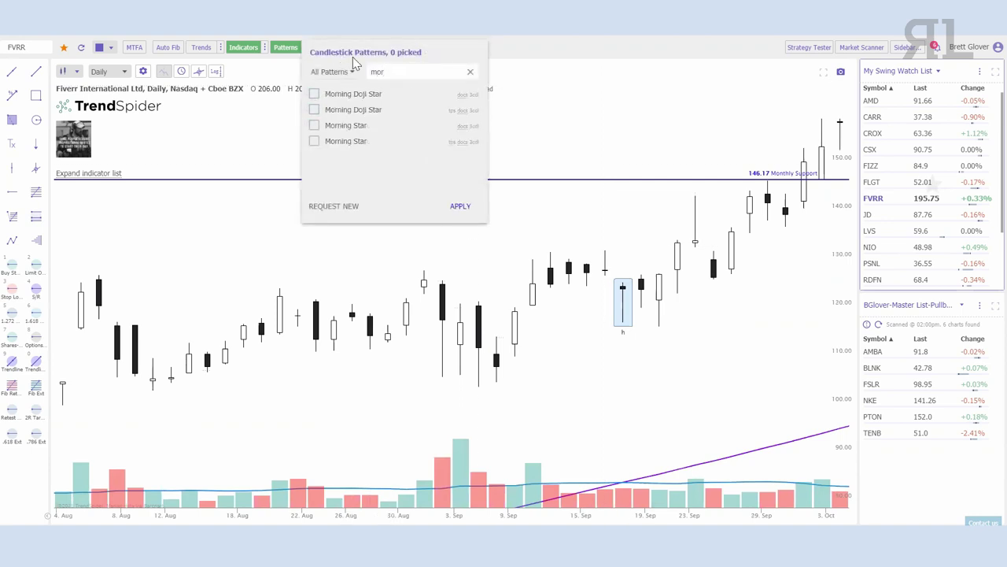
pyautogui.click(314, 142)
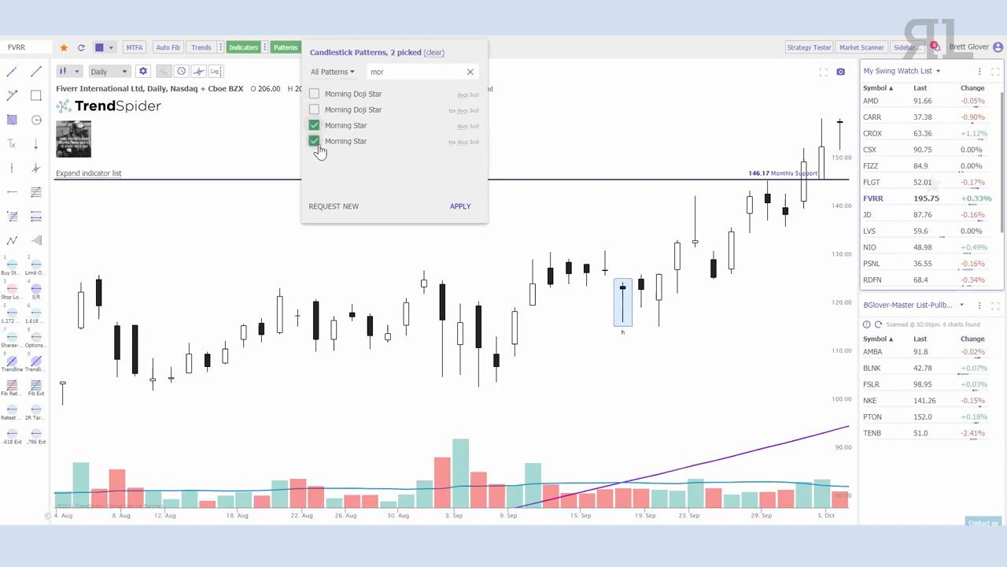
pyautogui.click(460, 206)
# Examine the marked Morning Star patterns and the price moves that follow them from July through December 2020.
pyautogui.scroll(-2, 634, 370)
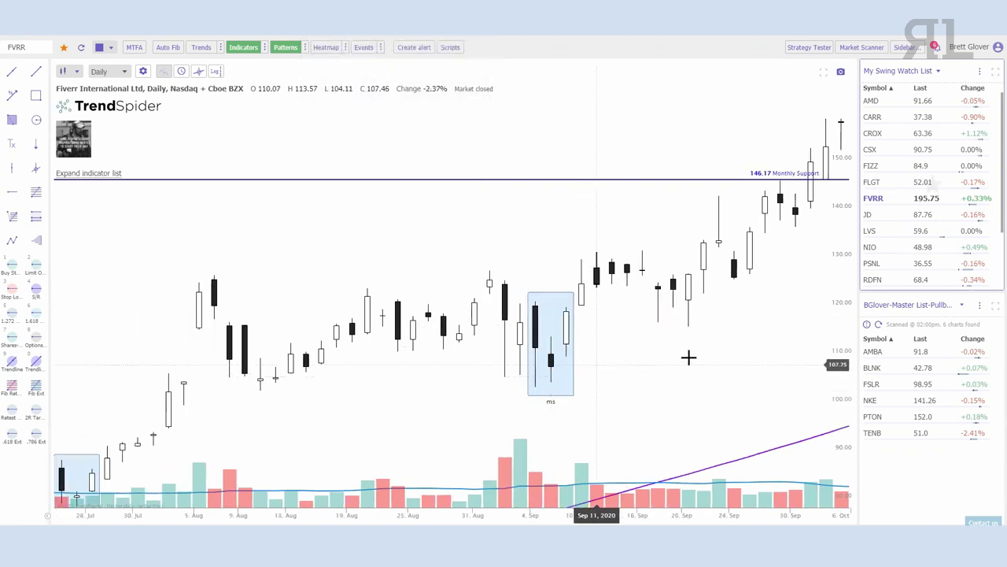
pyautogui.scroll(-3, 630, 318)
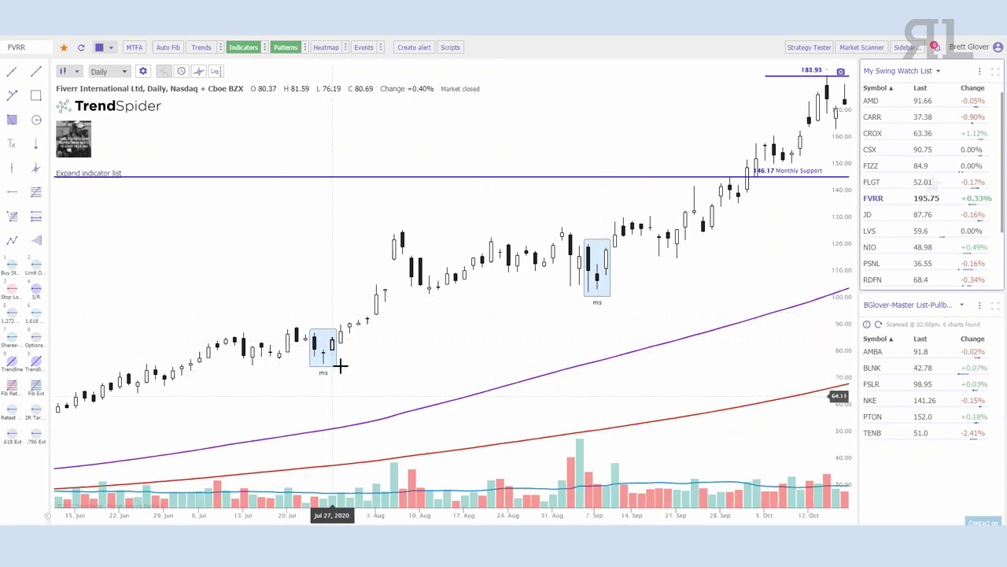
pyautogui.moveTo(756, 281); pyautogui.dragTo(591, 336)
pyautogui.moveTo(702, 317); pyautogui.dragTo(533, 321)
pyautogui.moveTo(737, 335); pyautogui.dragTo(577, 394)
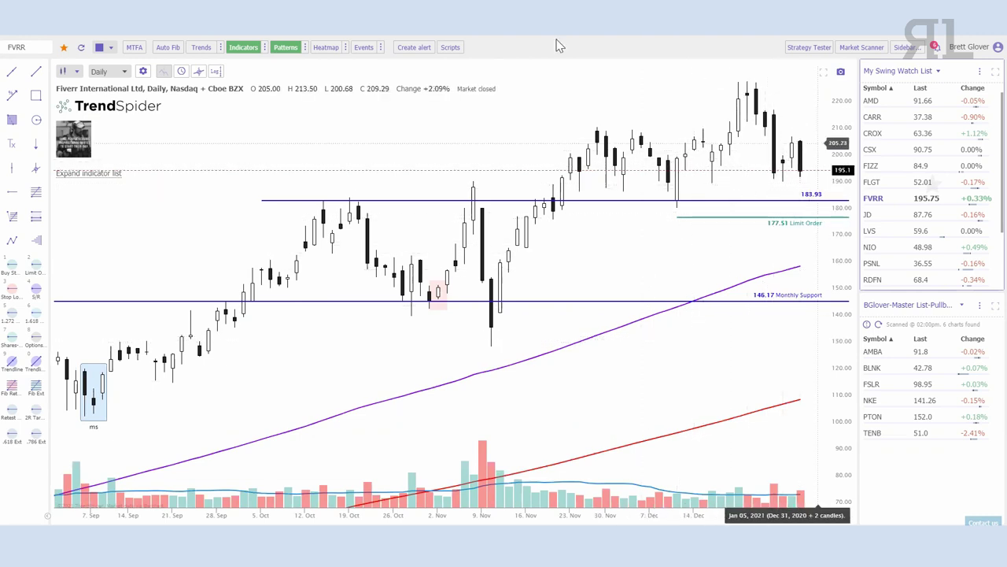
pyautogui.moveTo(253, 375); pyautogui.dragTo(430, 307)
pyautogui.scroll(4, 493, 315)
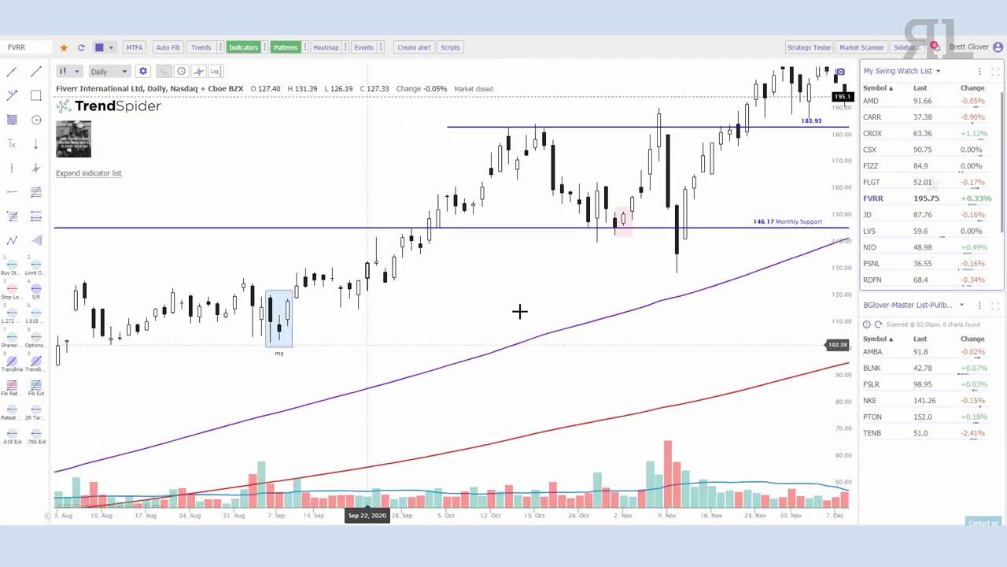
pyautogui.scroll(-7, 626, 284)
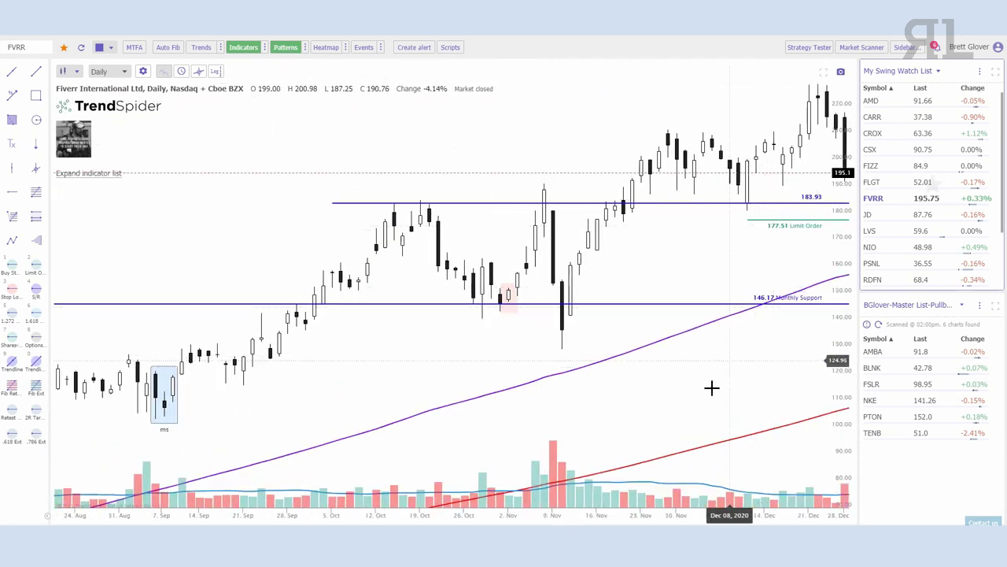
# Deselect both Morning Star patterns in the candlestick pattern picker.
pyautogui.click(305, 49)
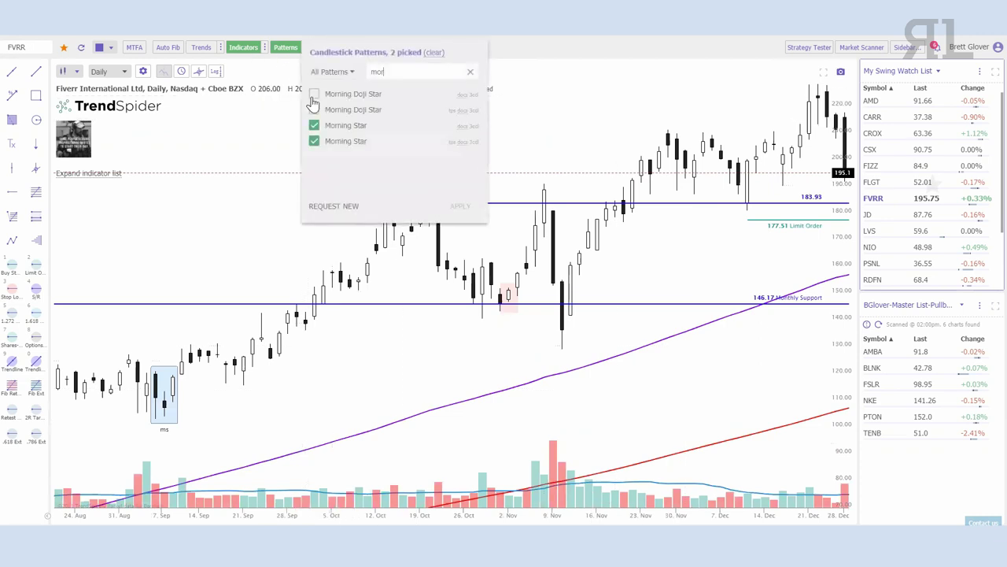
pyautogui.click(314, 125)
pyautogui.click(314, 141)
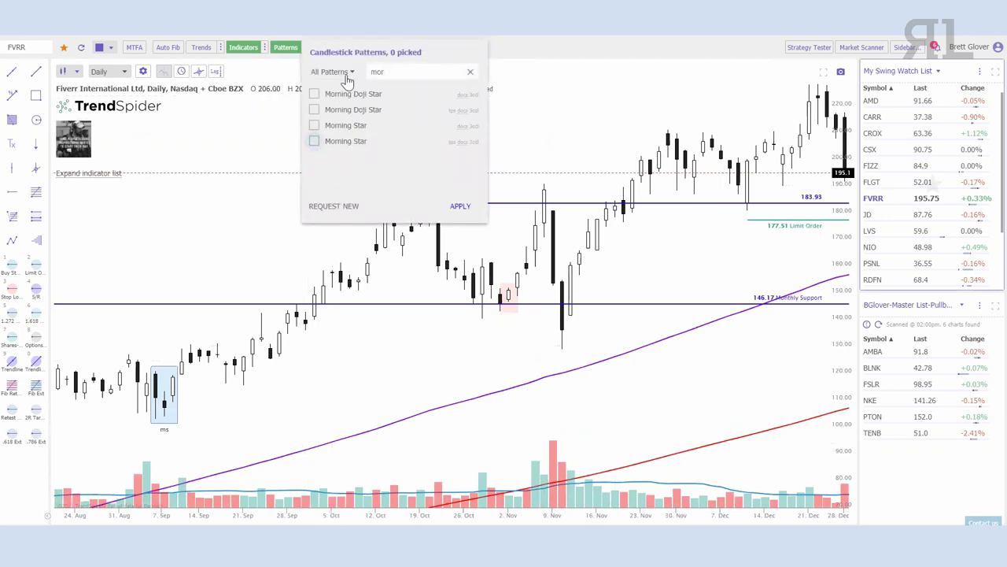
# Filter the candlestick patterns to The Pattern Site library, browse its unfiltered list, and close the picker without applying changes.
pyautogui.click(338, 72)
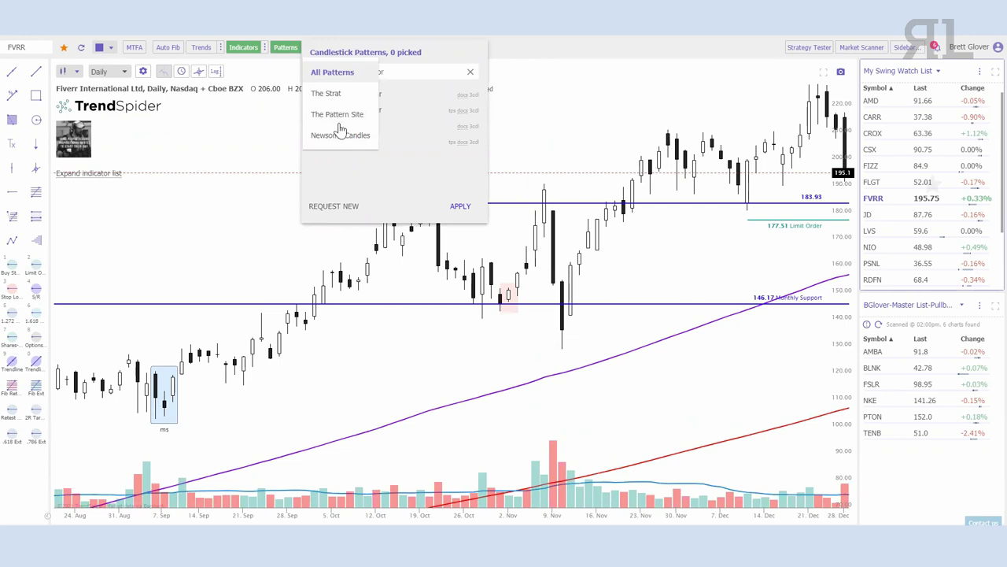
pyautogui.click(346, 116)
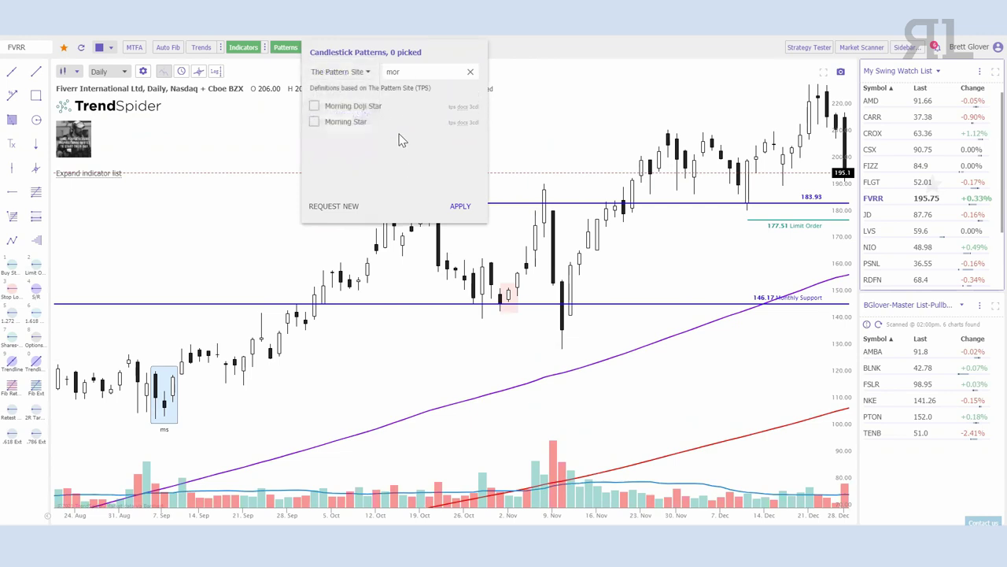
pyautogui.click(470, 72)
pyautogui.scroll(-3, 389, 134)
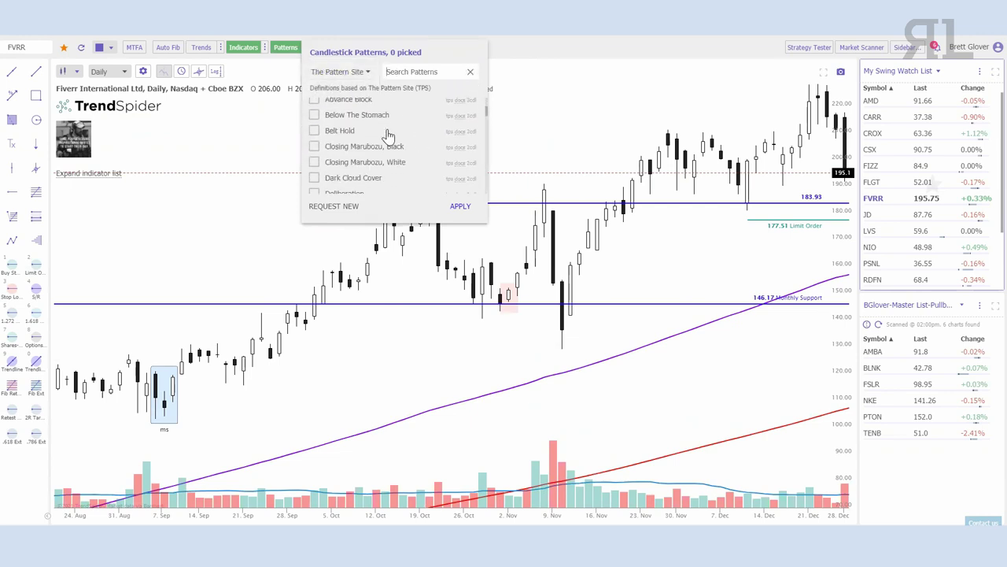
pyautogui.scroll(-4, 382, 140)
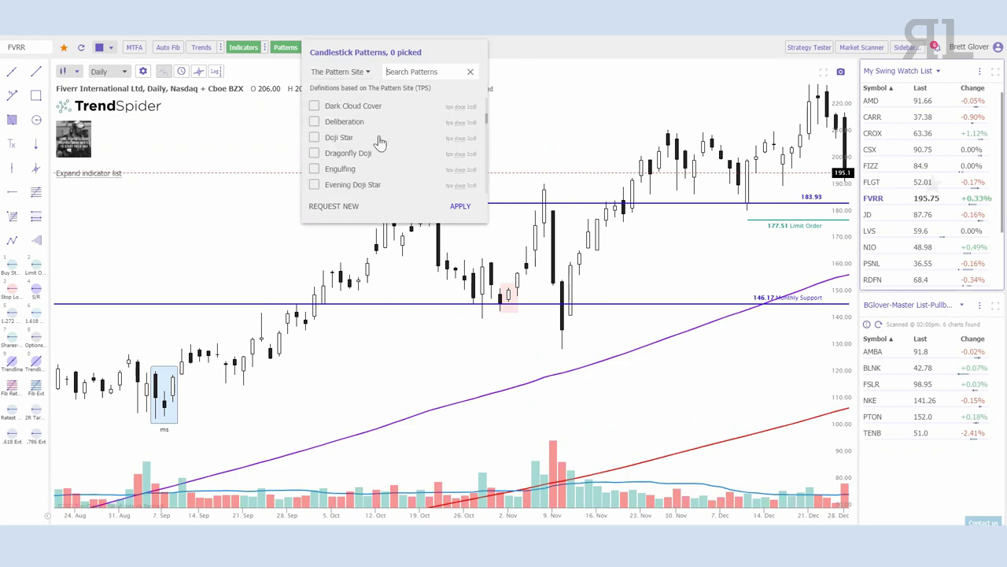
pyautogui.scroll(-10, 378, 135)
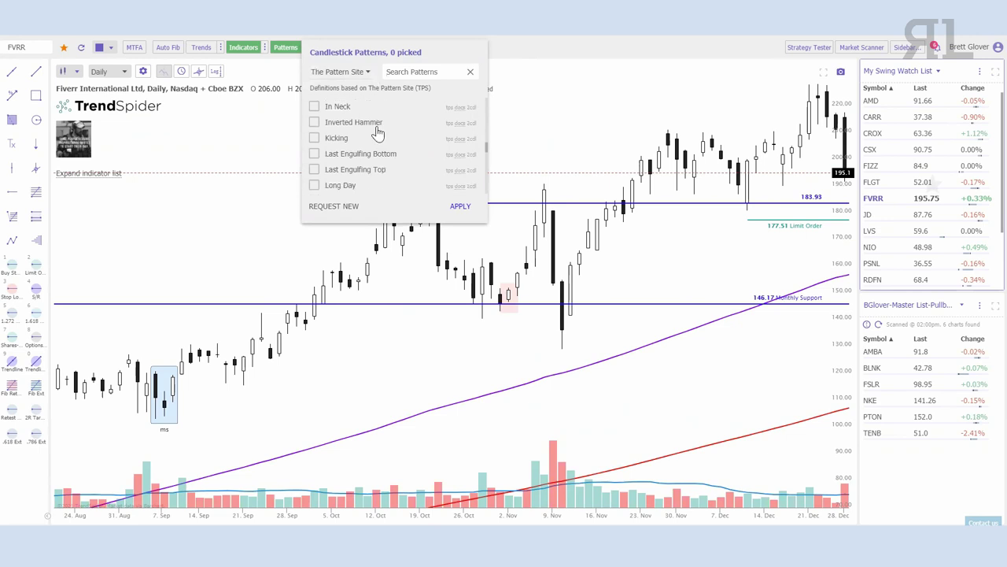
pyautogui.scroll(-7, 378, 136)
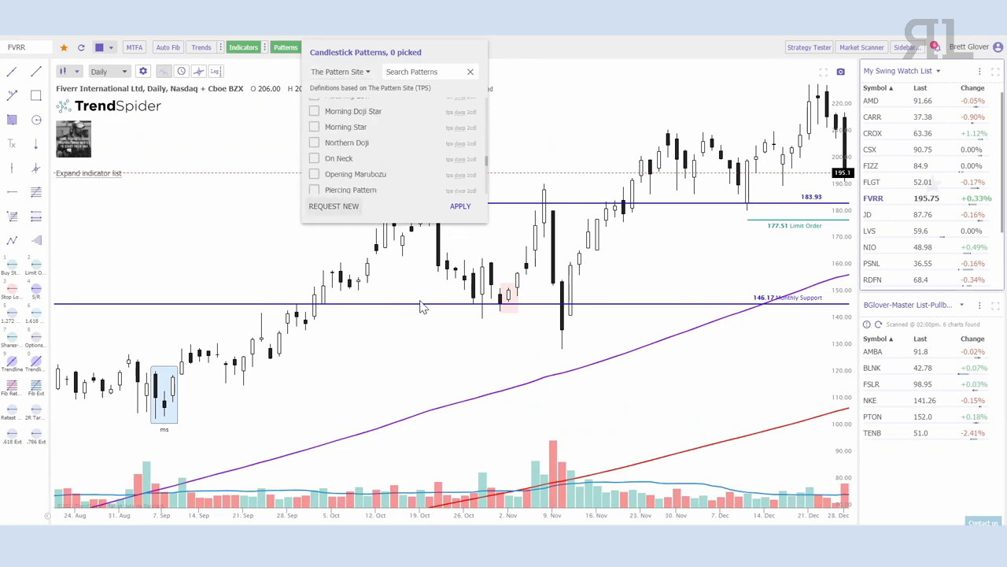
pyautogui.click(382, 236)
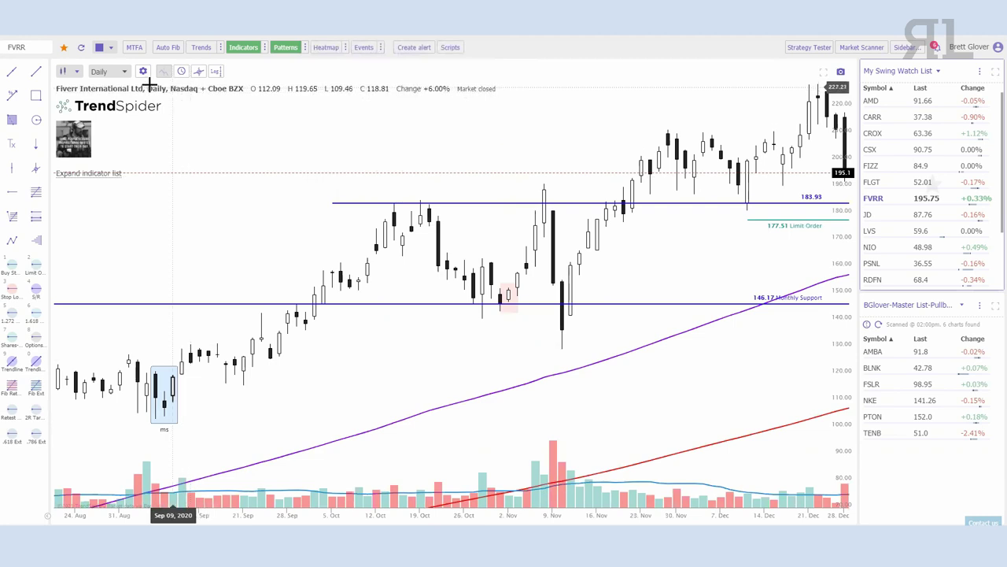
# Change the FVRR chart's type to Raindrop.
pyautogui.moveTo(757, 392); pyautogui.dragTo(742, 363)
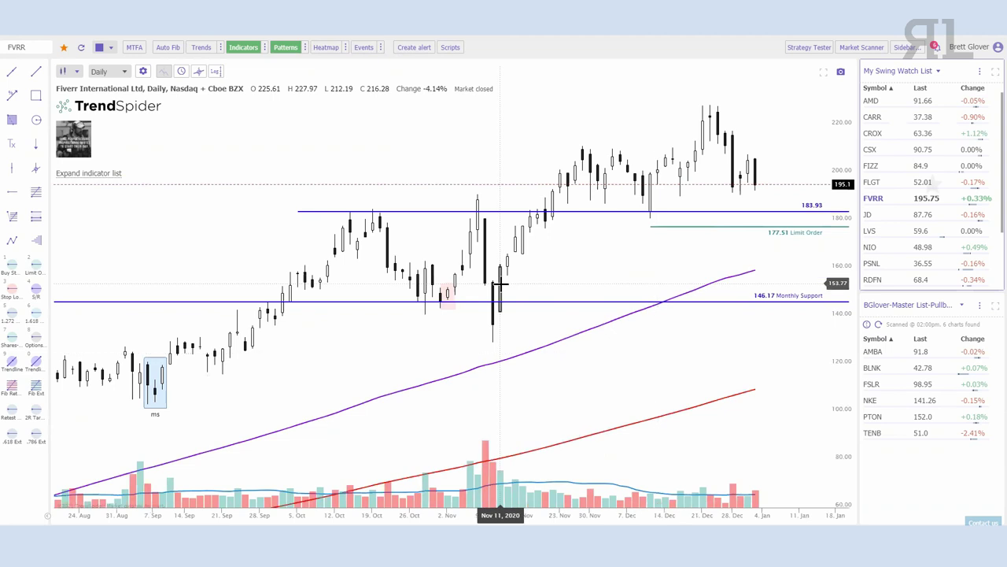
pyautogui.click(69, 74)
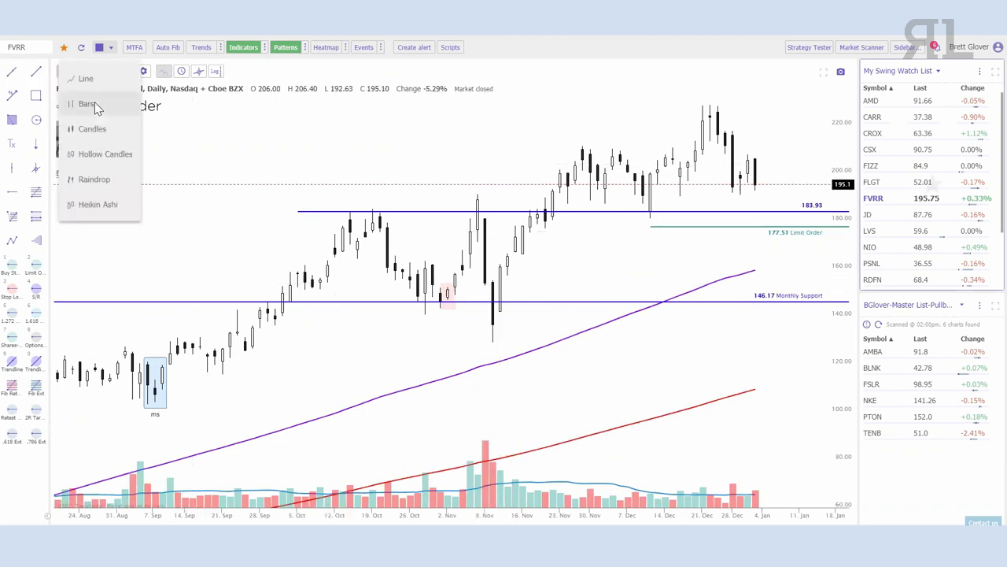
pyautogui.click(110, 187)
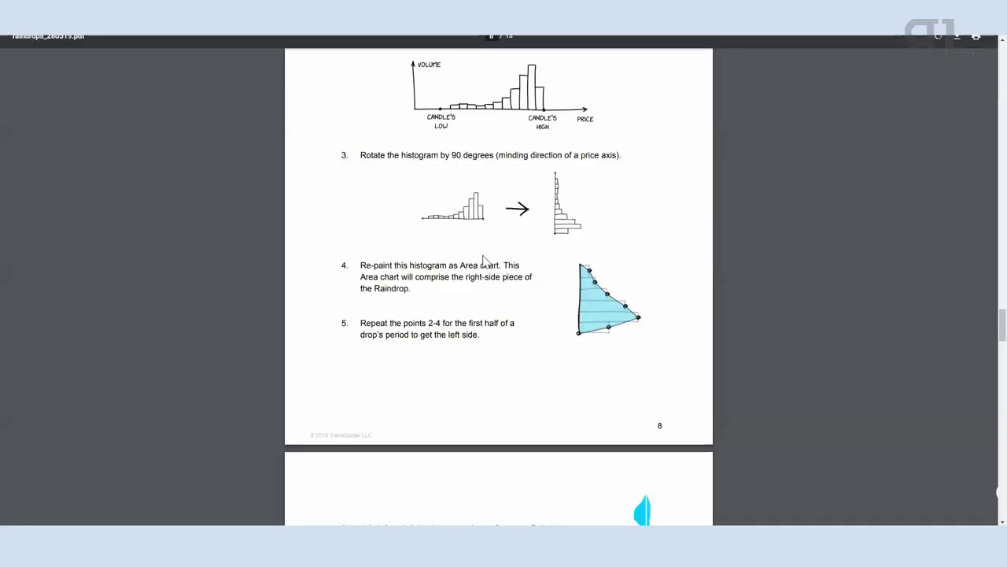
# Examine the Construction section of the Raindrop chart PDF.
pyautogui.scroll(3, 690, 250)
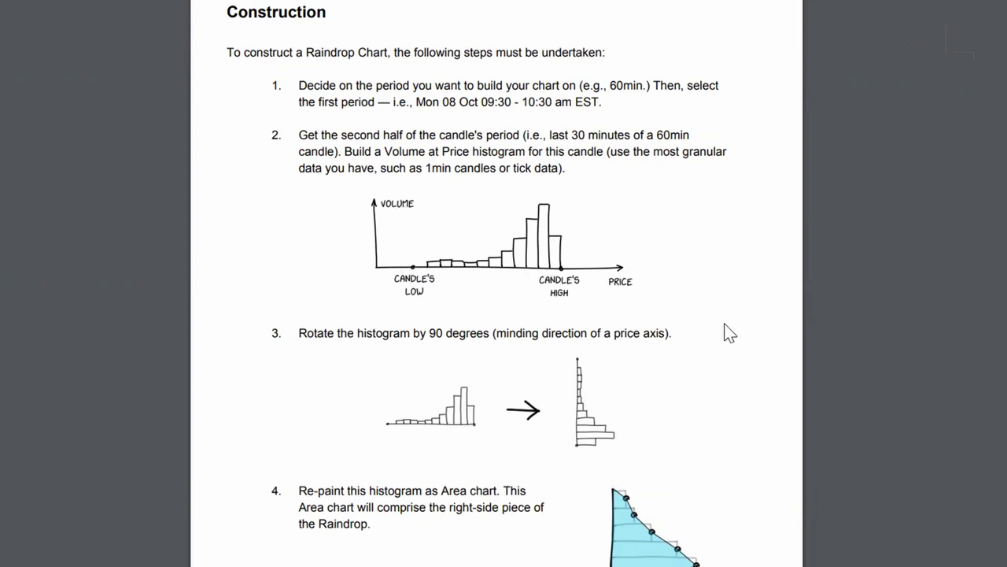
# Examine the remaining Raindrop construction steps in the PDF, from rotating the histogram through coloring each Raindrop.
pyautogui.scroll(-5, 728, 332)
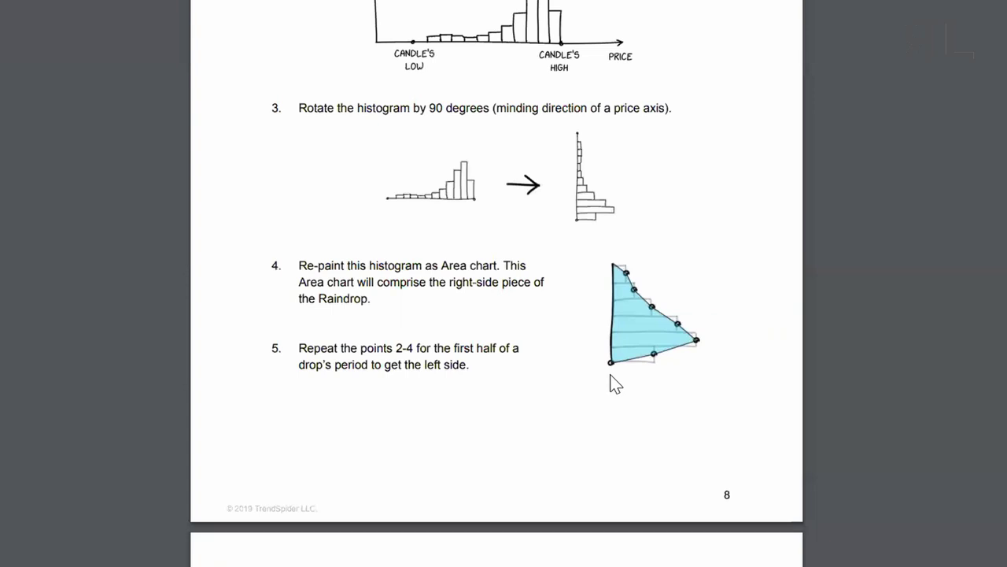
pyautogui.scroll(-2, 595, 374)
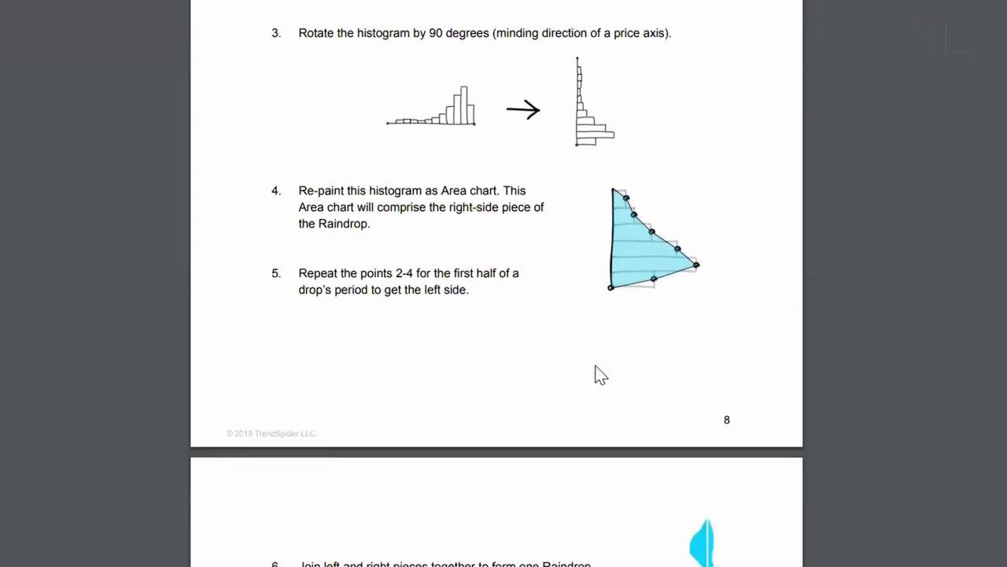
pyautogui.scroll(-8, 656, 378)
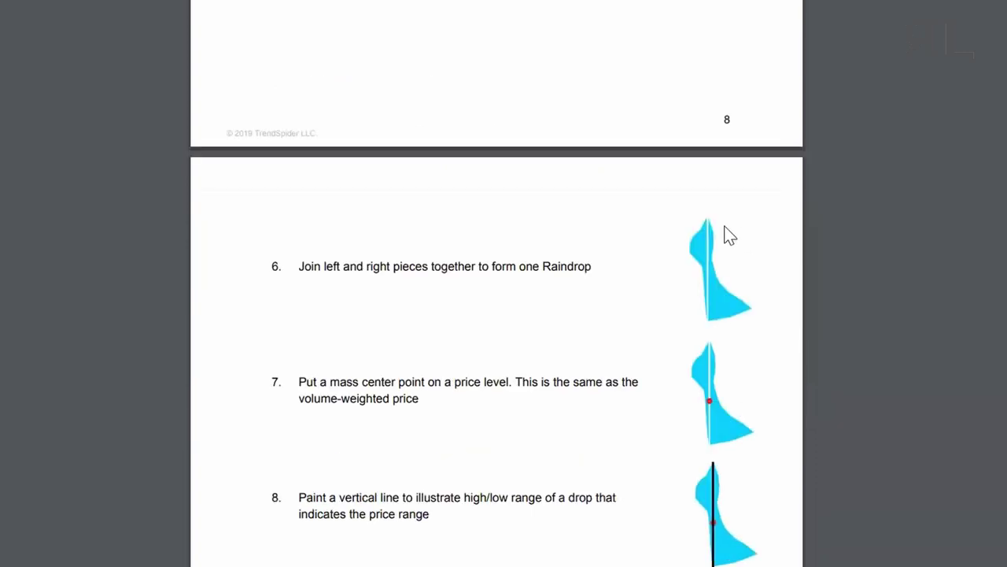
pyautogui.scroll(-4, 642, 370)
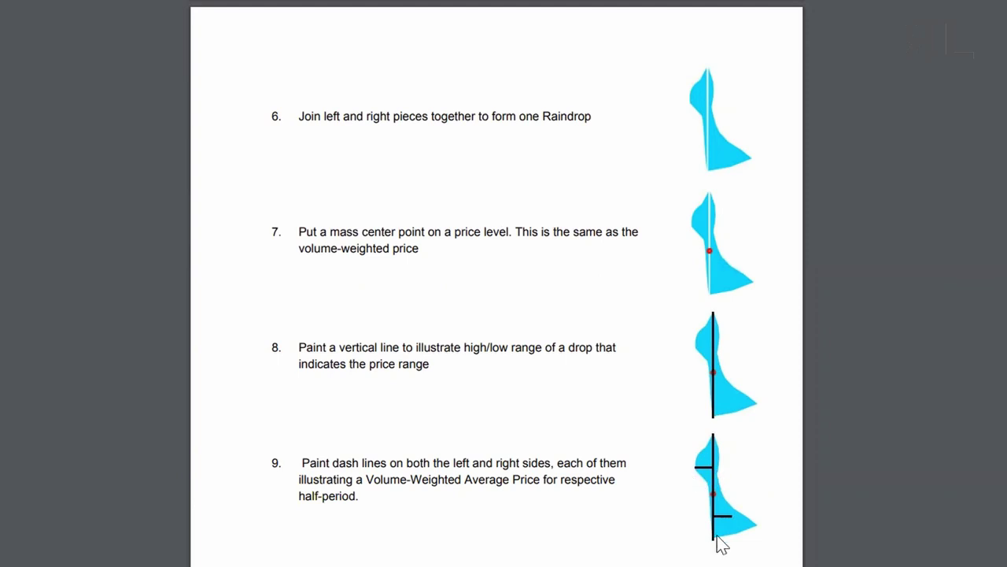
pyautogui.scroll(-2, 698, 413)
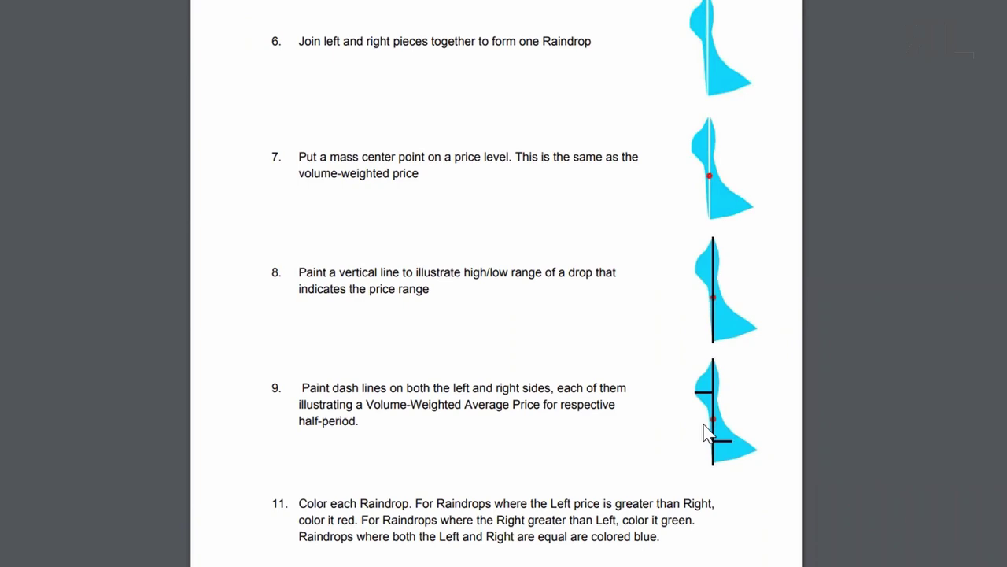
pyautogui.scroll(-10, 672, 441)
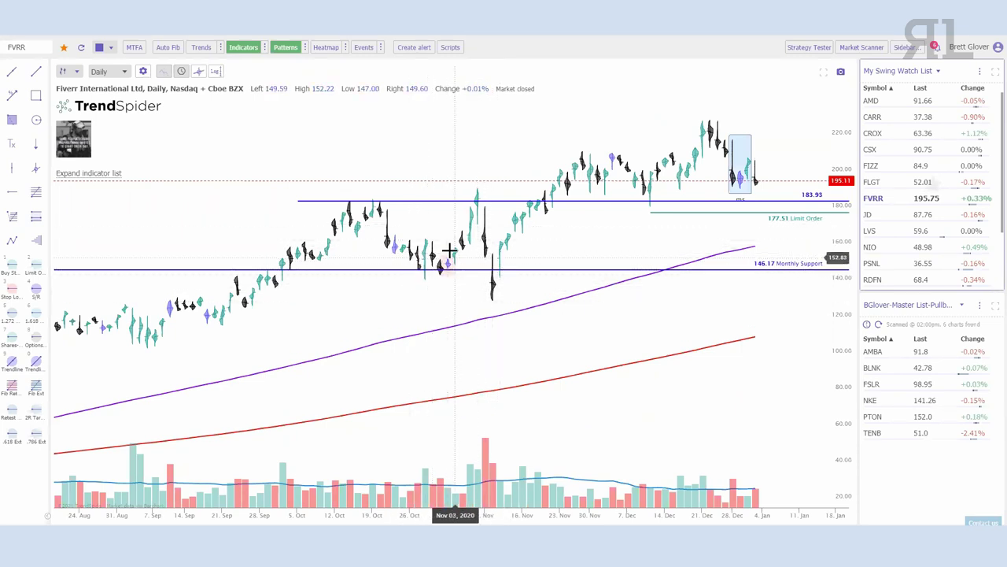
# Examine the FVRR raindrops around the highlighted early-November pattern at the Monthly Support line.
pyautogui.moveTo(445, 325); pyautogui.dragTo(640, 368)
pyautogui.scroll(3, 640, 367)
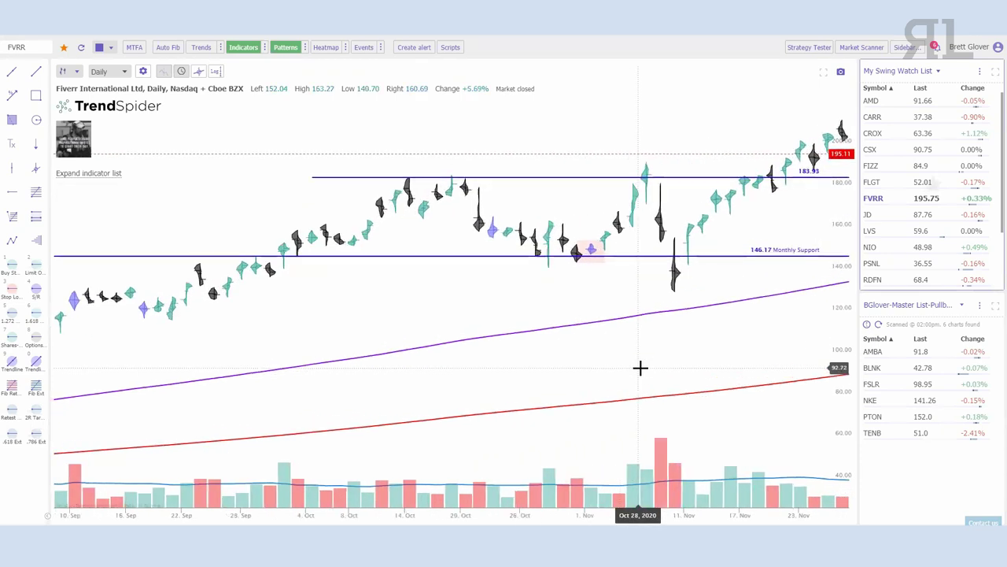
pyautogui.moveTo(843, 323); pyautogui.dragTo(837, 275)
pyautogui.scroll(3, 575, 353)
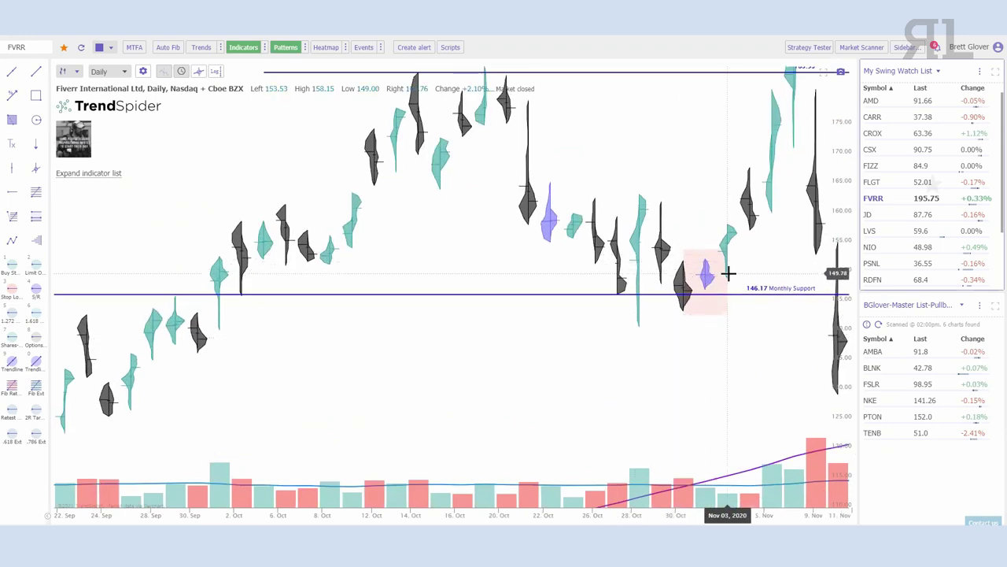
pyautogui.moveTo(722, 355); pyautogui.dragTo(540, 339)
pyautogui.scroll(-1, 804, 275)
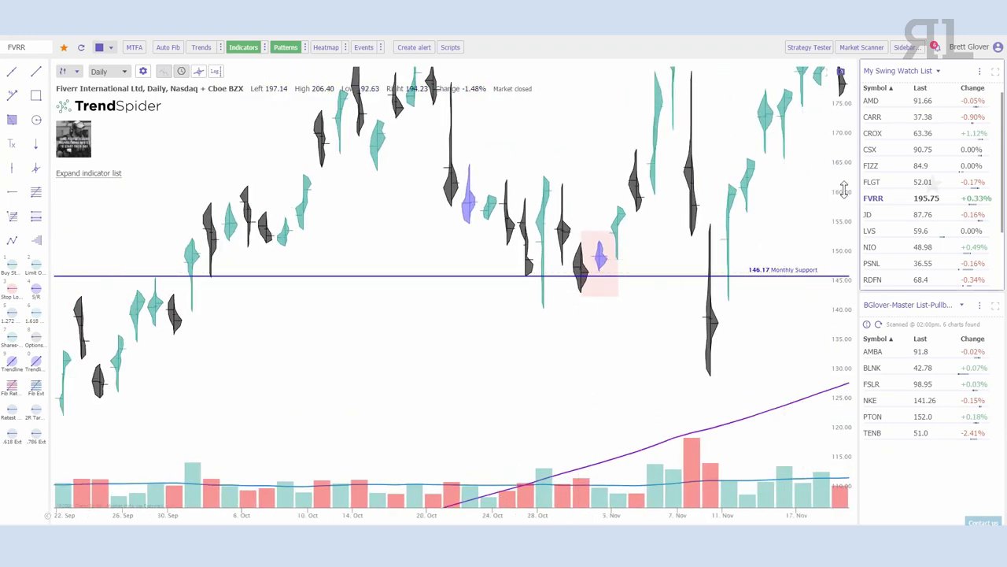
pyautogui.moveTo(837, 192); pyautogui.dragTo(837, 305)
pyautogui.moveTo(598, 343); pyautogui.dragTo(550, 338)
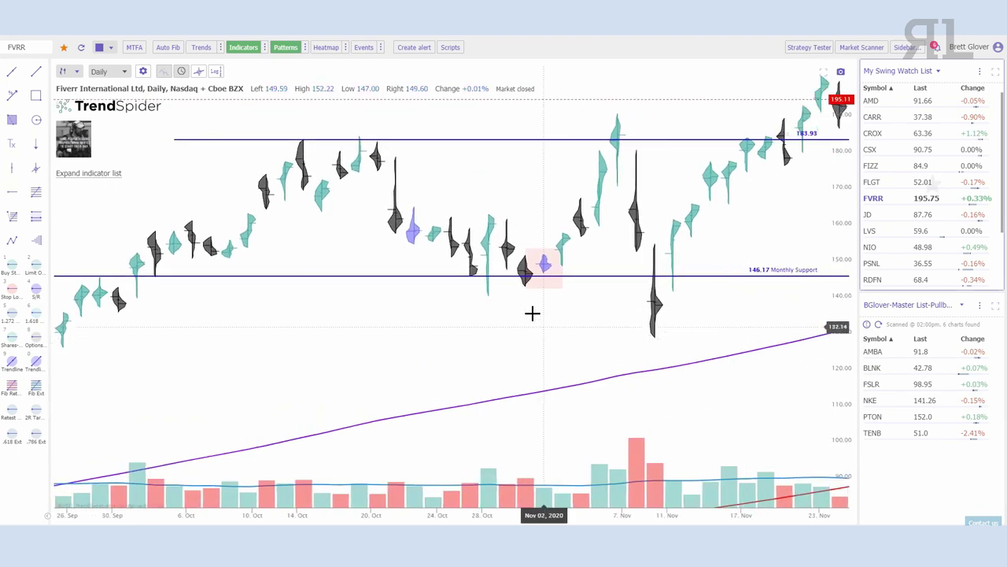
pyautogui.scroll(-2, 532, 309)
pyautogui.moveTo(793, 264); pyautogui.dragTo(322, 275)
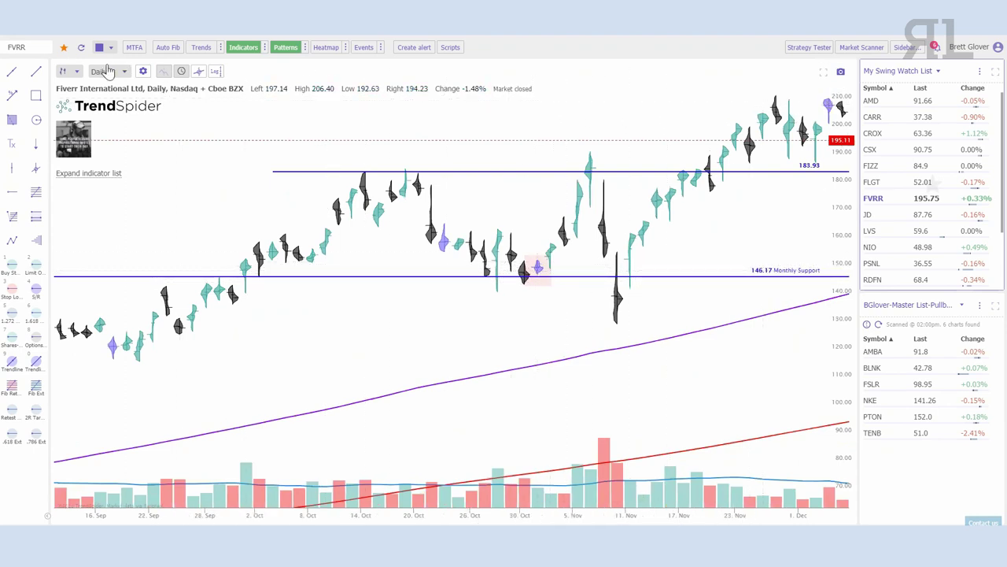
# Change the FVRR chart's type to Candles and bring the late-December price action into view.
pyautogui.click(68, 72)
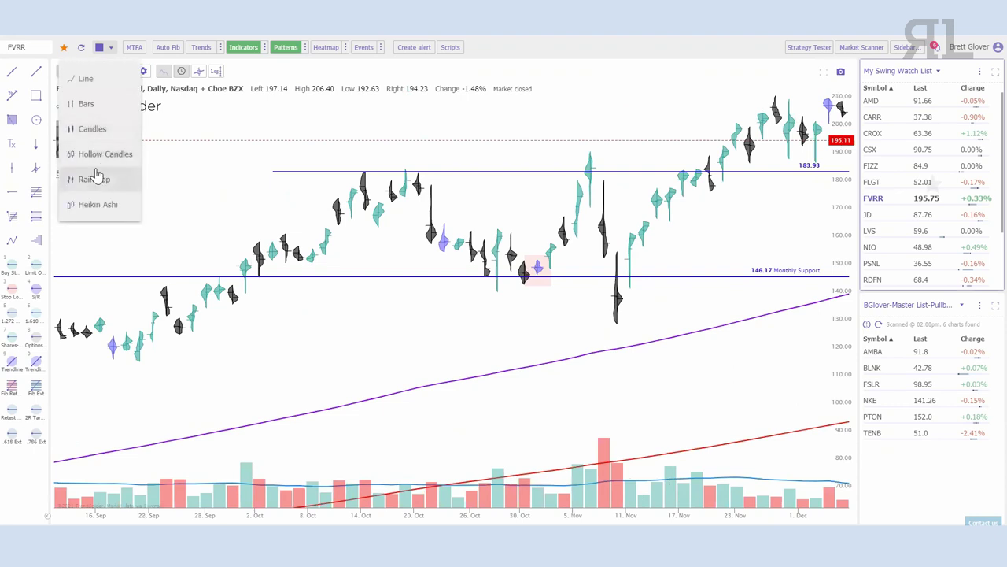
pyautogui.click(99, 130)
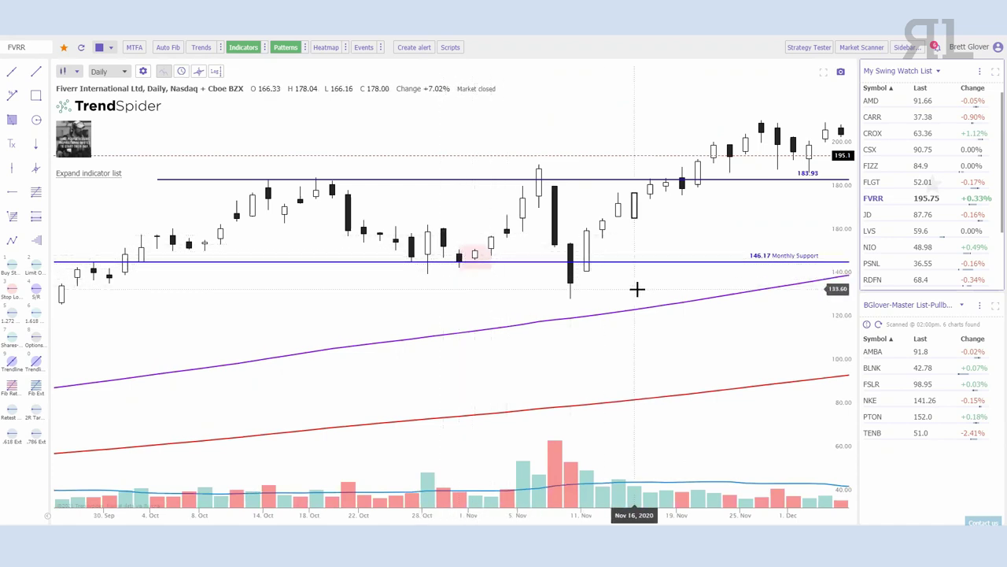
pyautogui.scroll(-1, 599, 269)
pyautogui.moveTo(719, 344); pyautogui.dragTo(310, 203)
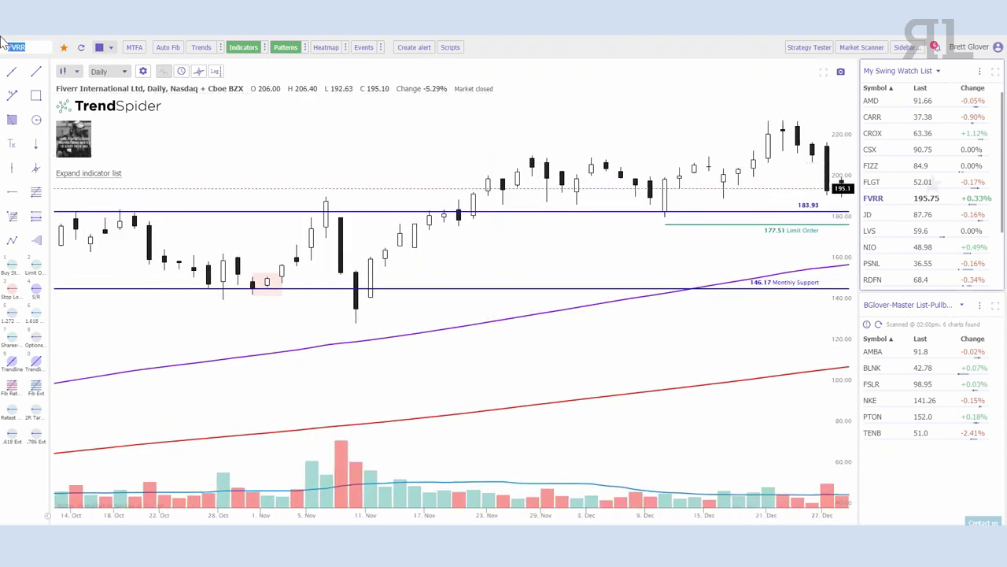
# Load the Activision Blizzard (ATVI) daily chart and fit its price action since July in view.
pyautogui.write('ATVI')
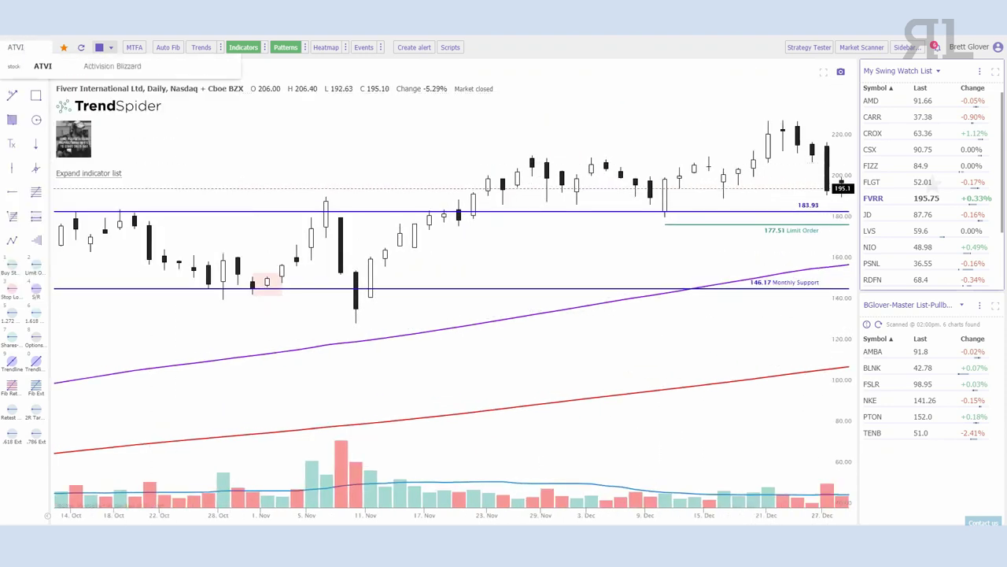
pyautogui.click(81, 67)
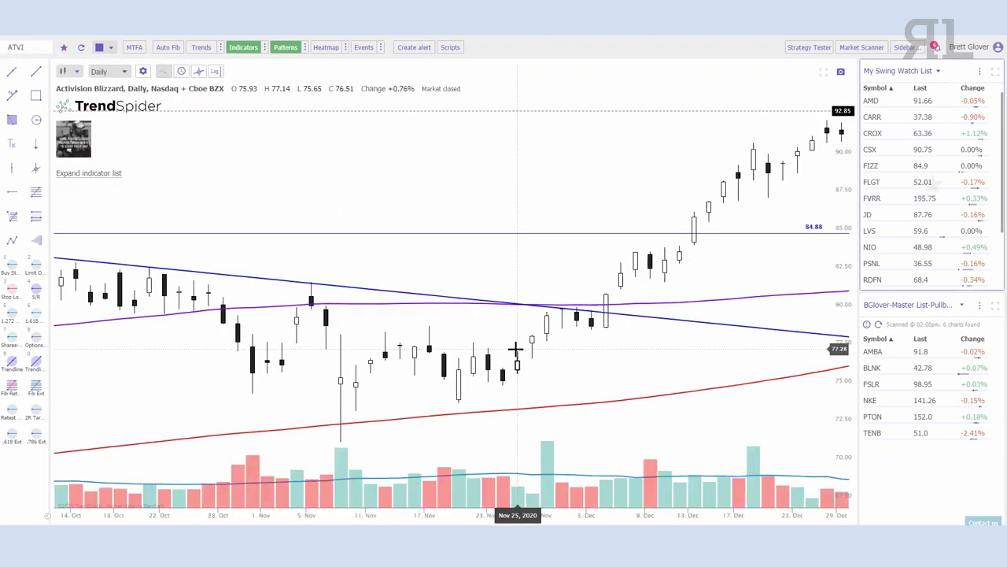
pyautogui.scroll(-2, 662, 414)
pyautogui.moveTo(852, 432); pyautogui.dragTo(852, 404)
pyautogui.moveTo(722, 401); pyautogui.dragTo(729, 426)
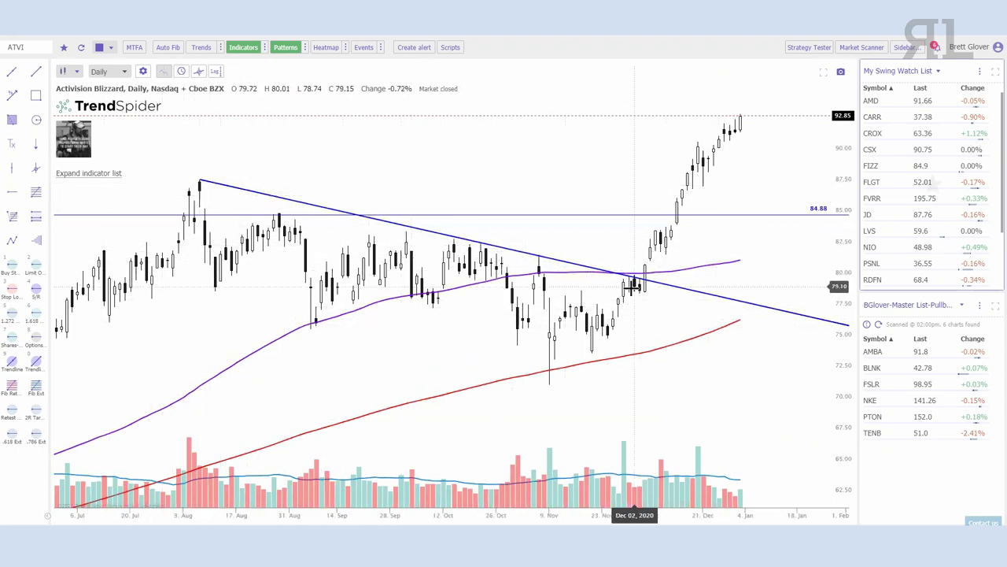
pyautogui.moveTo(836, 425); pyautogui.dragTo(836, 402)
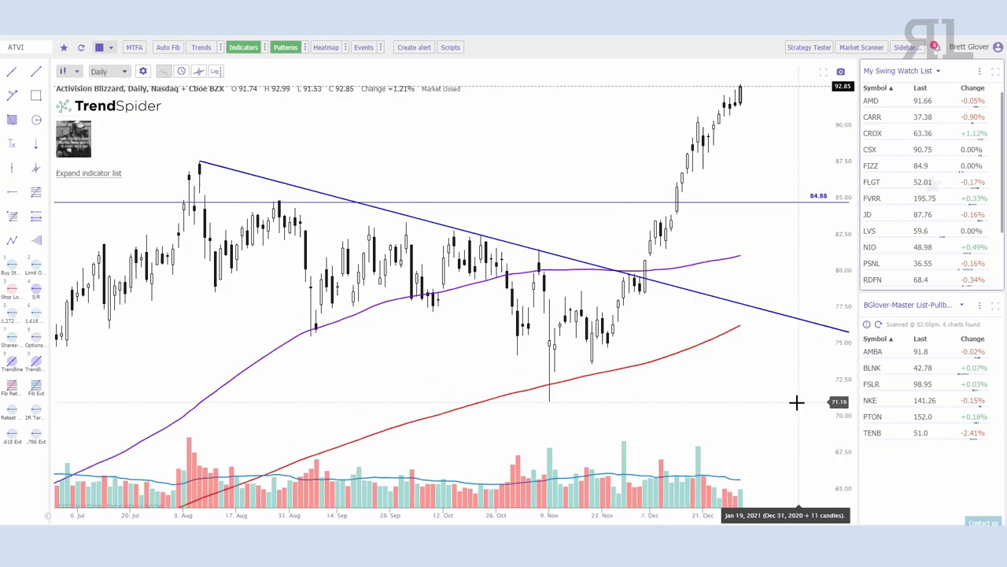
# Change the ATVI chart's type to Raindrop.
pyautogui.scroll(2, 654, 343)
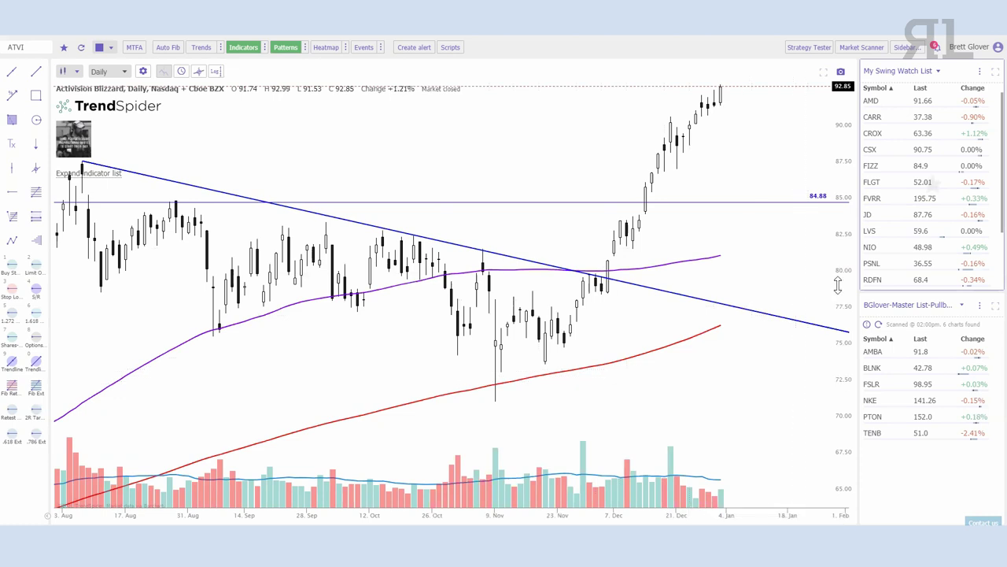
pyautogui.moveTo(838, 289); pyautogui.dragTo(838, 329)
pyautogui.moveTo(683, 394); pyautogui.dragTo(690, 405)
pyautogui.scroll(3, 753, 401)
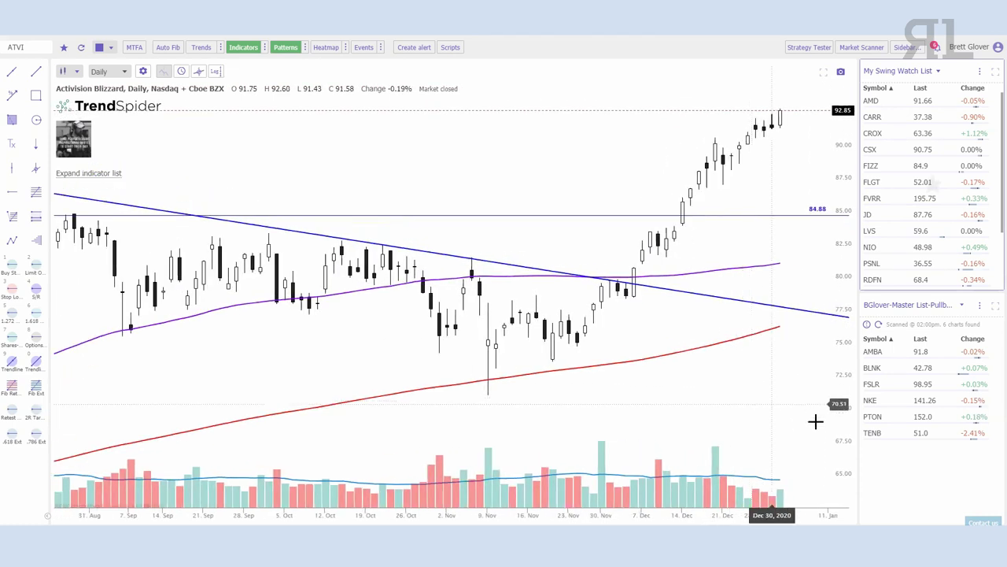
pyautogui.click(77, 71)
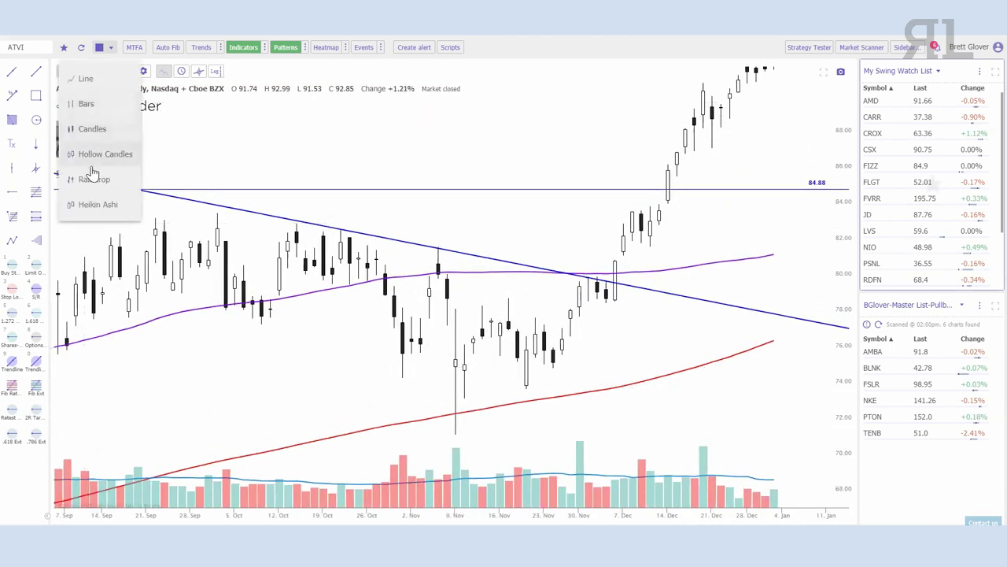
pyautogui.click(75, 172)
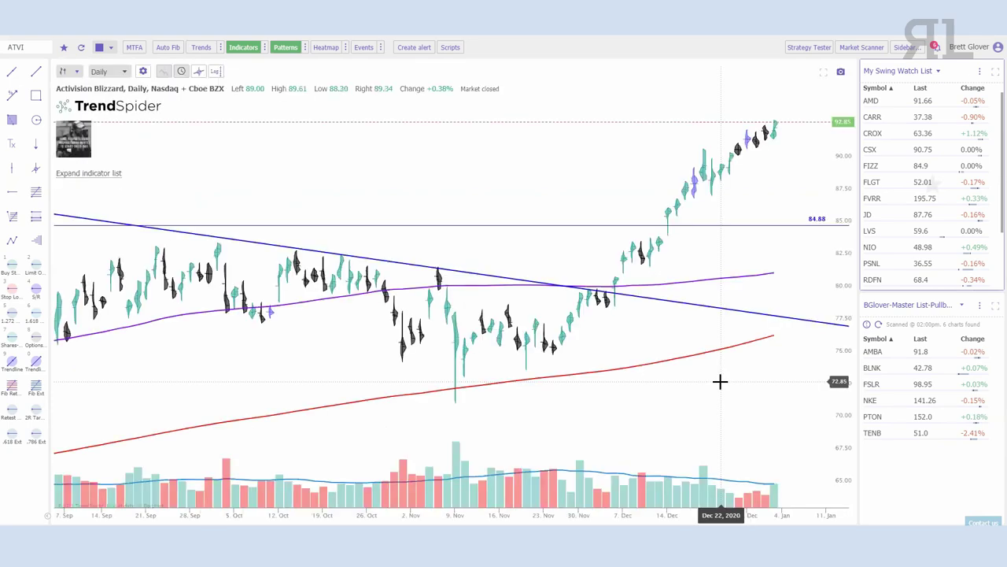
# Examine the ATVI raindrops where price crosses the descending trendline and purple moving average in early December.
pyautogui.scroll(2, 772, 402)
pyautogui.moveTo(753, 403); pyautogui.dragTo(848, 427)
pyautogui.scroll(3, 791, 339)
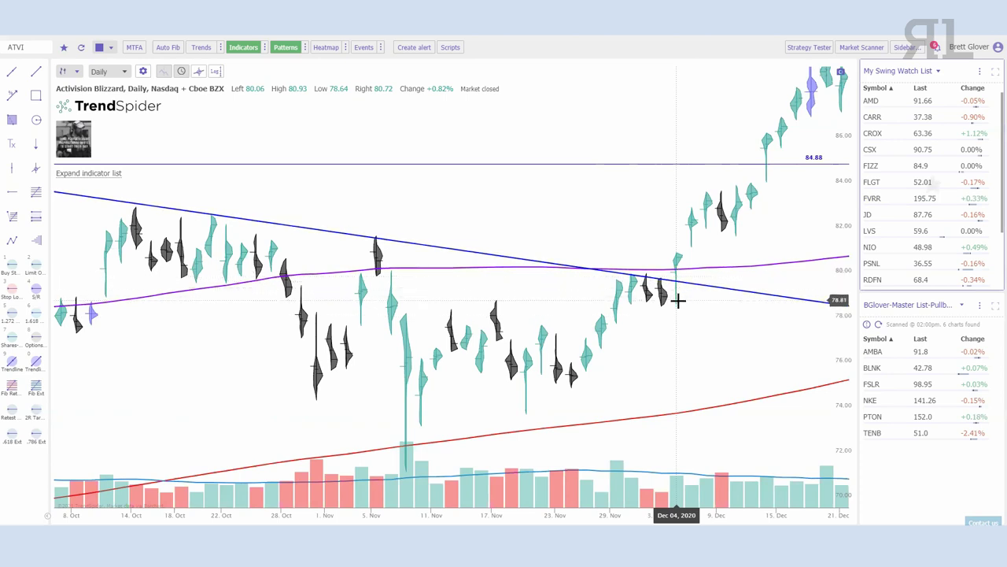
pyautogui.scroll(2, 691, 329)
pyautogui.scroll(-3, 691, 330)
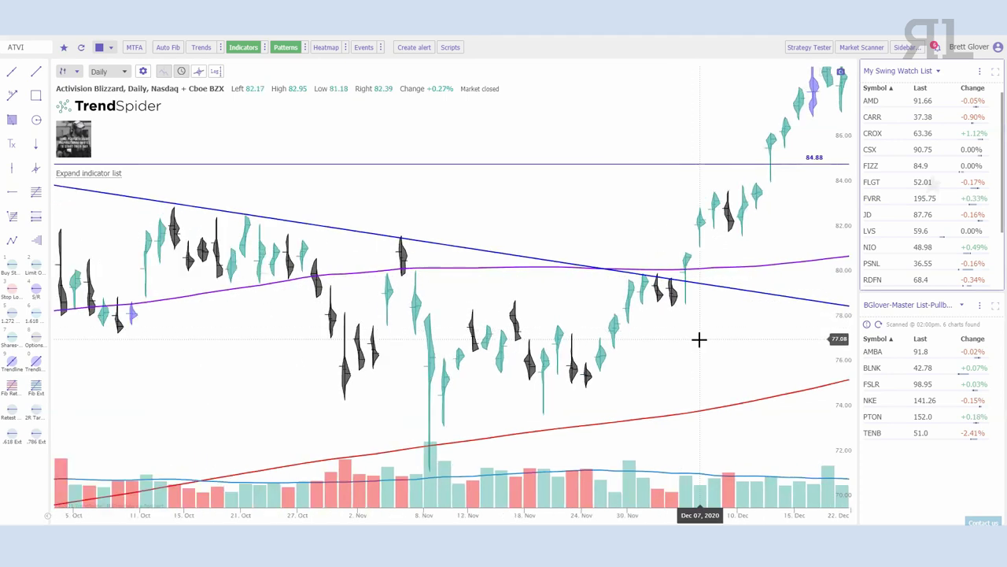
pyautogui.scroll(4, 700, 339)
pyautogui.moveTo(680, 341); pyautogui.dragTo(587, 346)
pyautogui.moveTo(558, 268); pyautogui.dragTo(578, 265)
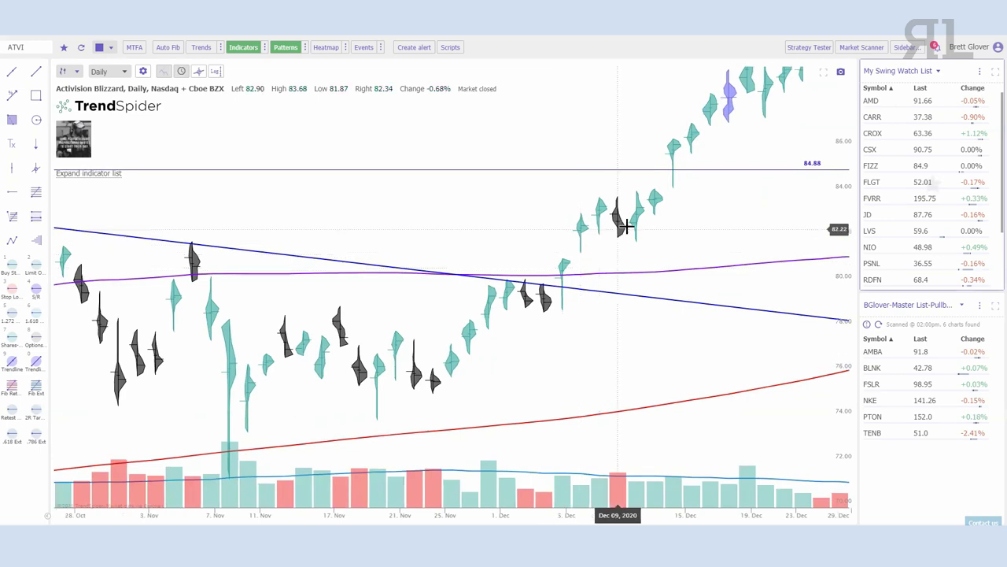
pyautogui.scroll(-2, 699, 229)
pyautogui.moveTo(852, 166); pyautogui.dragTo(852, 211)
pyautogui.moveTo(699, 368); pyautogui.dragTo(614, 380)
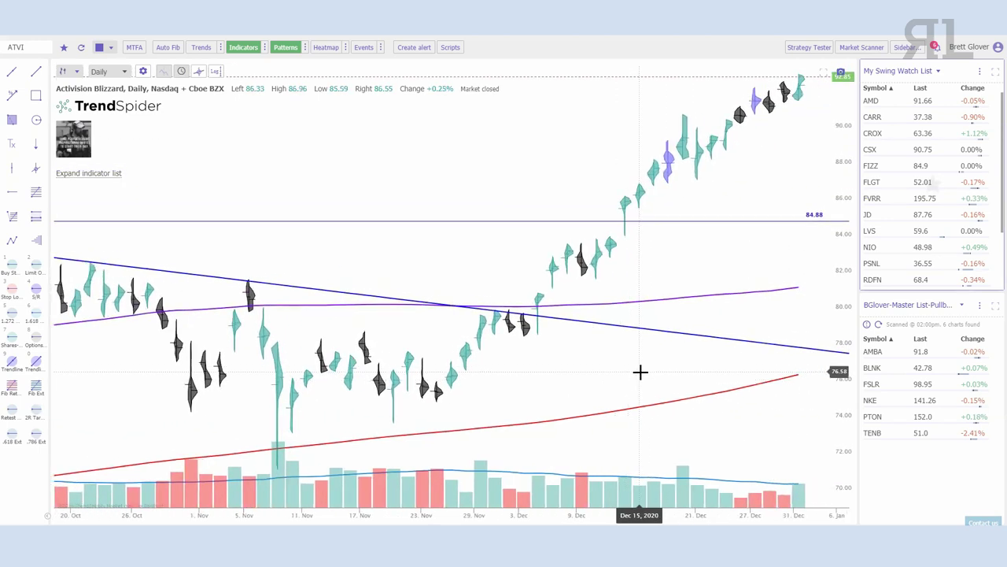
pyautogui.scroll(-1, 624, 373)
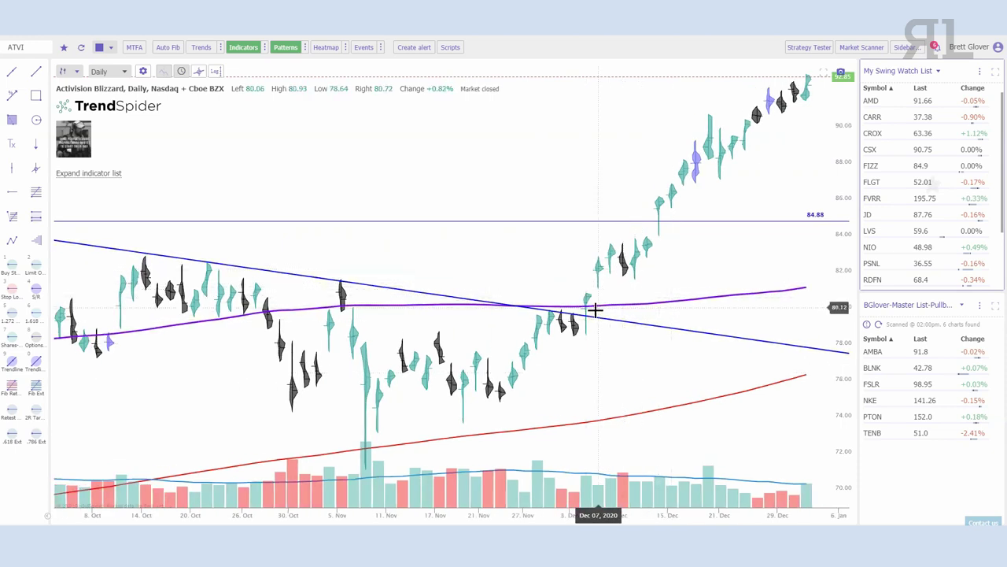
pyautogui.scroll(1, 512, 293)
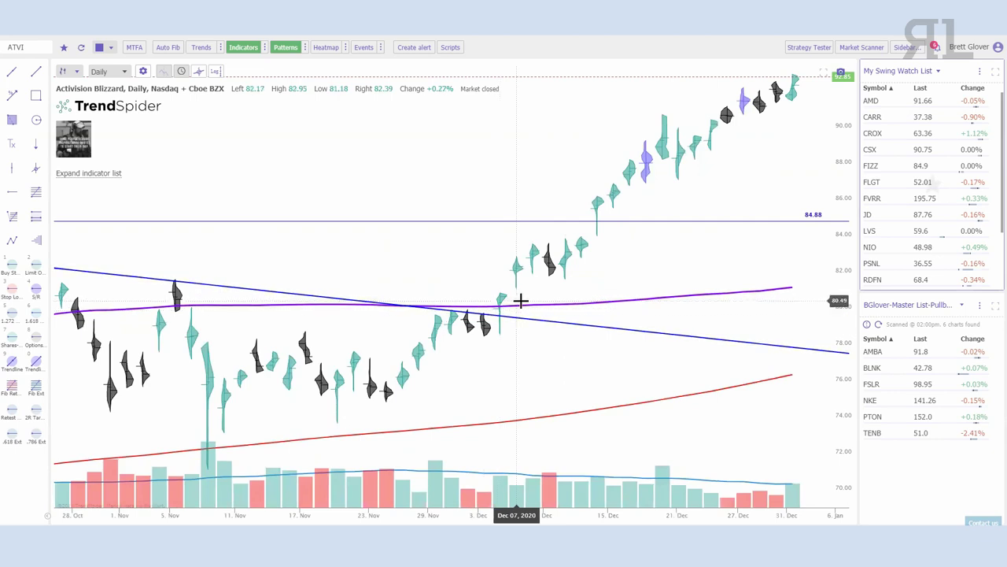
# Load the Shopify Inc (SHOP) daily chart.
pyautogui.write('SHOP')
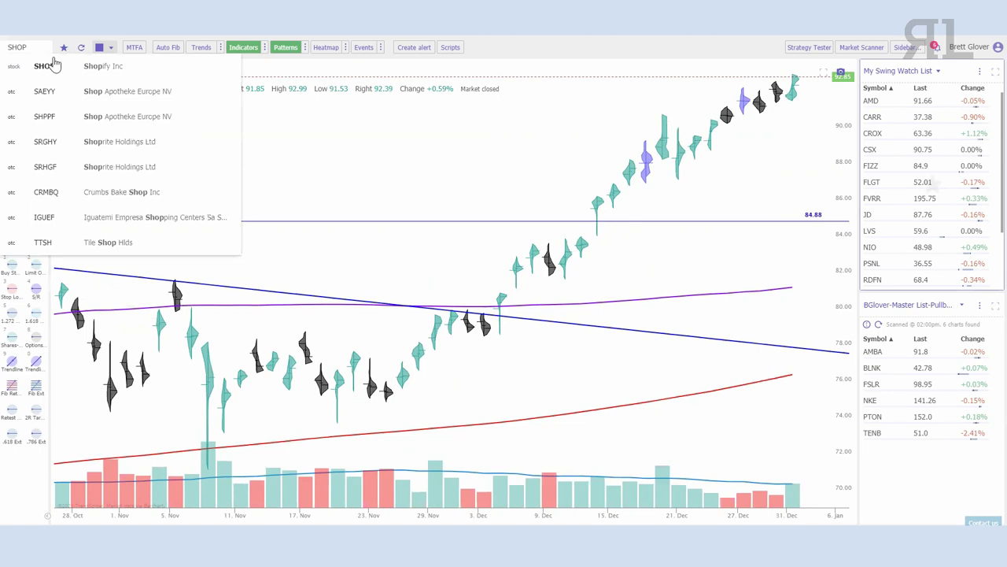
pyautogui.click(53, 65)
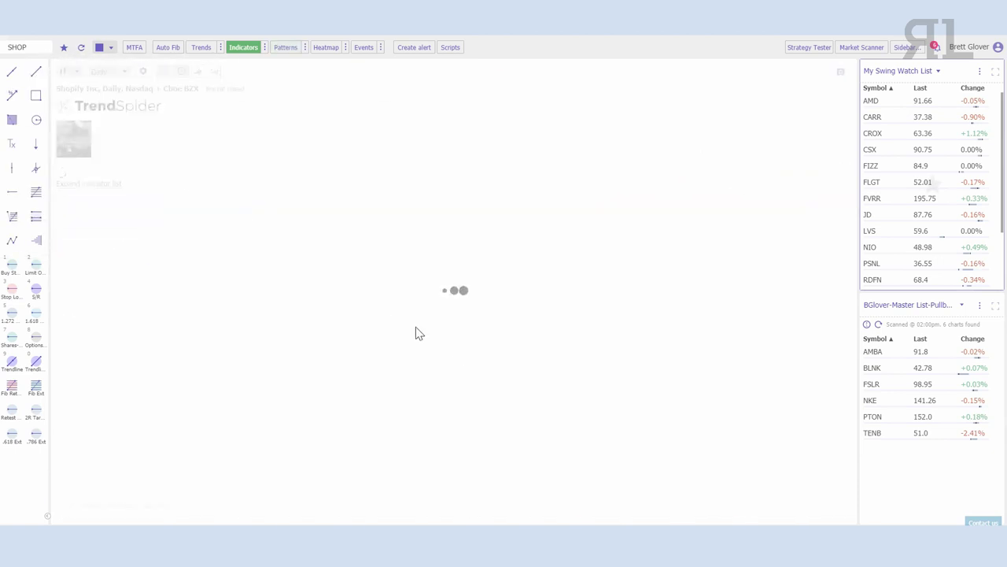
pyautogui.scroll(3, 578, 364)
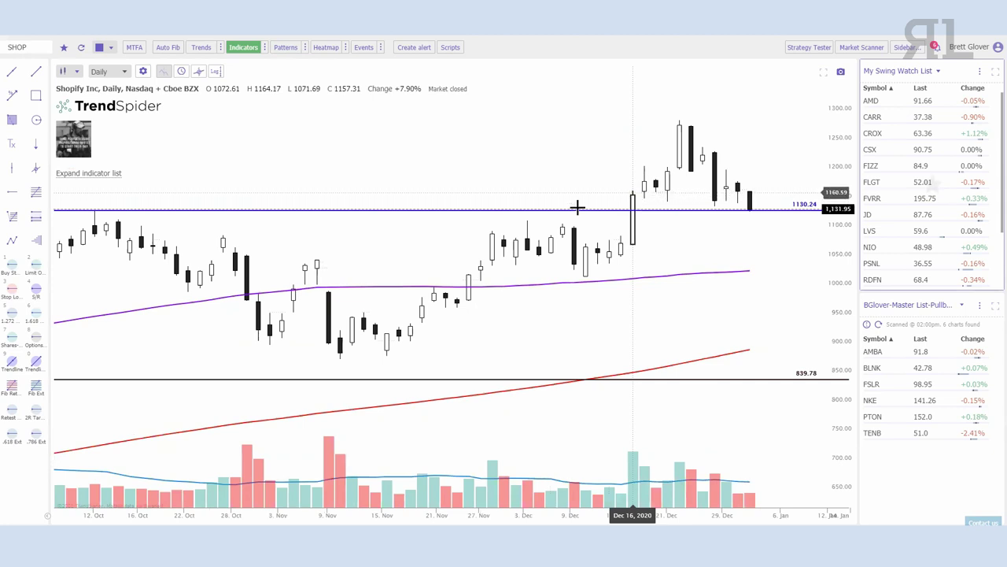
# Change the SHOP chart's type to Raindrop and view the December raindrops up close.
pyautogui.scroll(-5, 623, 196)
pyautogui.click(64, 71)
pyautogui.click(93, 180)
pyautogui.scroll(5, 729, 327)
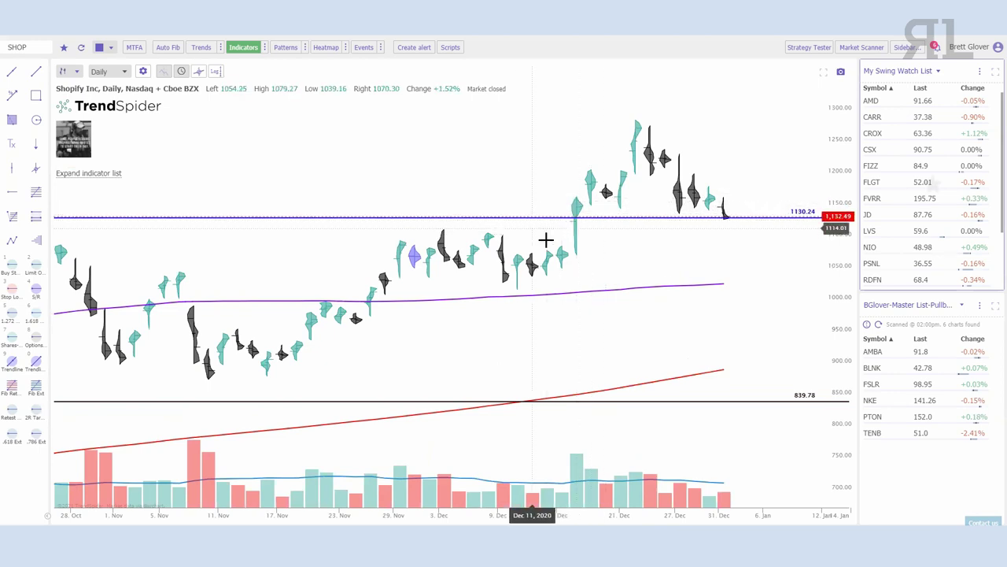
# Switch the SHOP chart's type back to Candles.
pyautogui.scroll(-2, 598, 212)
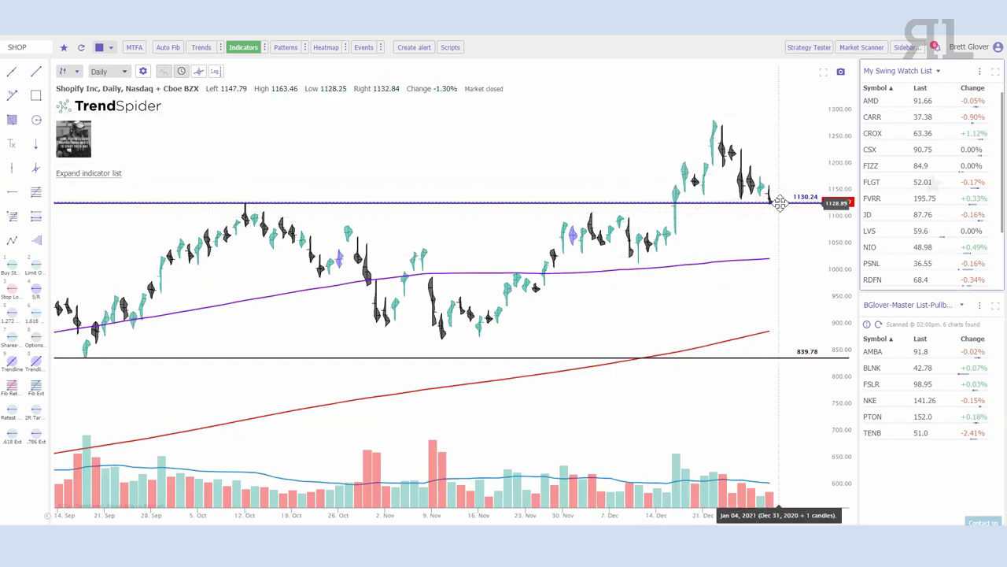
pyautogui.click(63, 71)
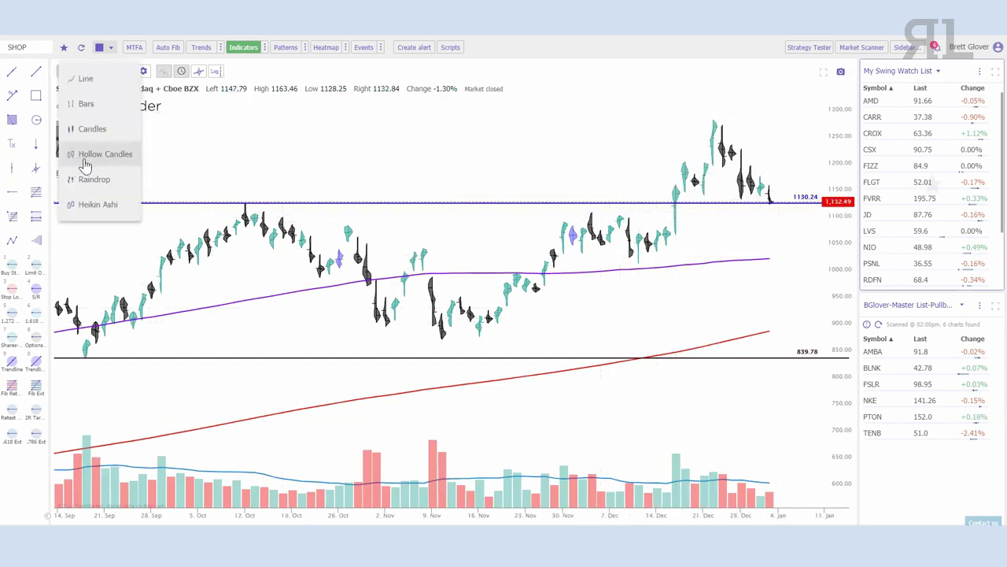
pyautogui.click(95, 129)
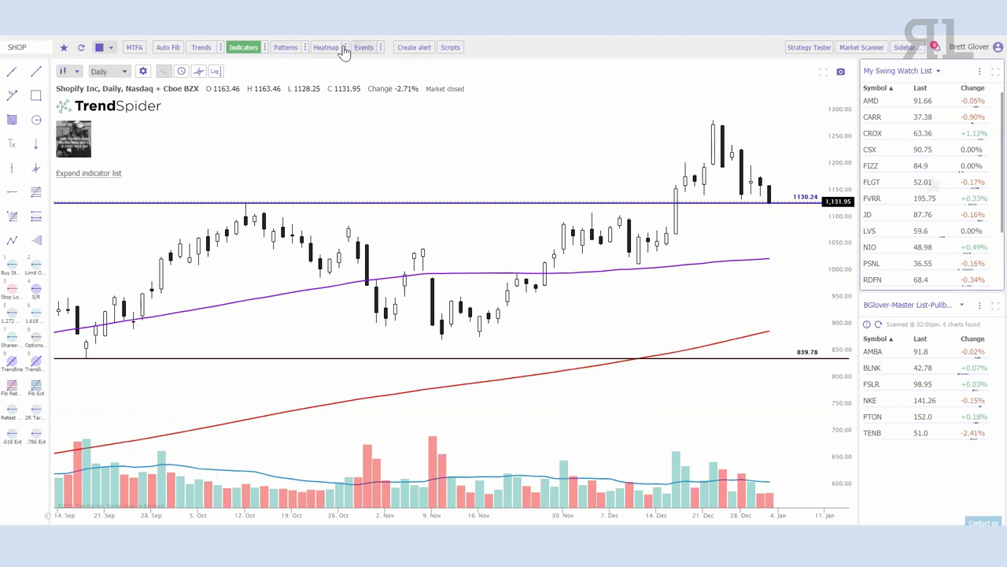
# Turn on the Heatmap for the SHOP daily chart and view its support and resistance zones back to 2019.
pyautogui.click(323, 49)
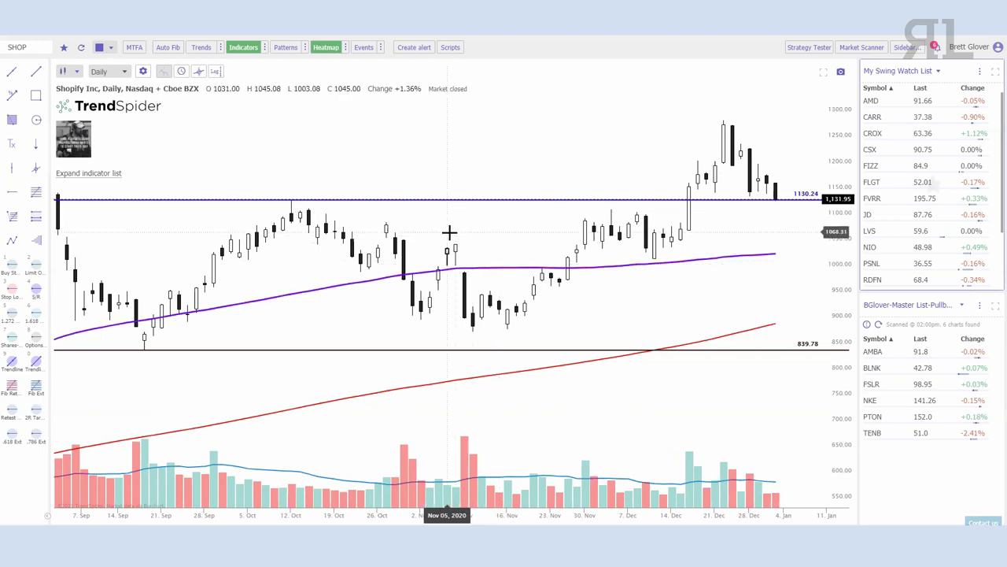
pyautogui.scroll(-5, 812, 389)
pyautogui.scroll(-5, 645, 256)
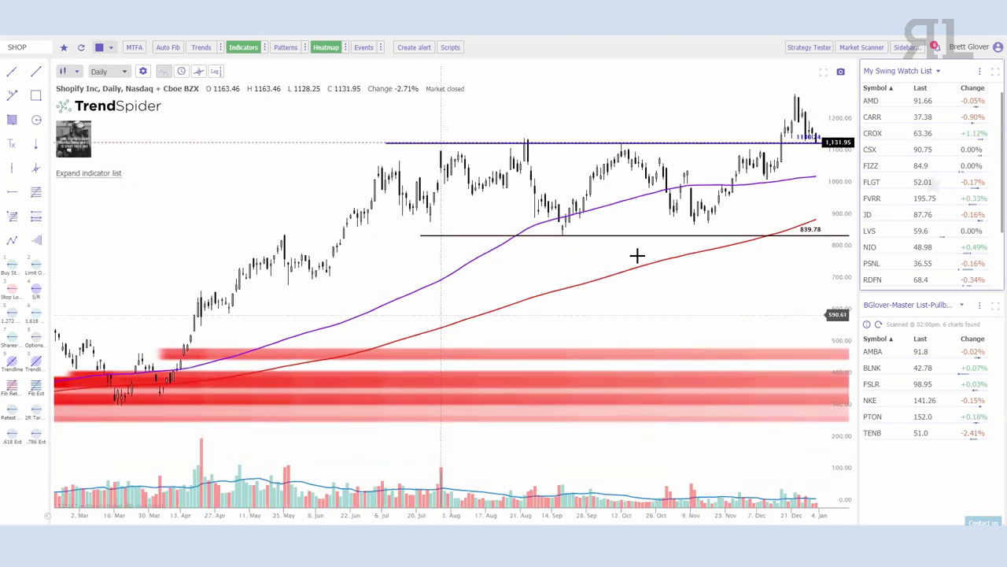
pyautogui.scroll(-3, 646, 428)
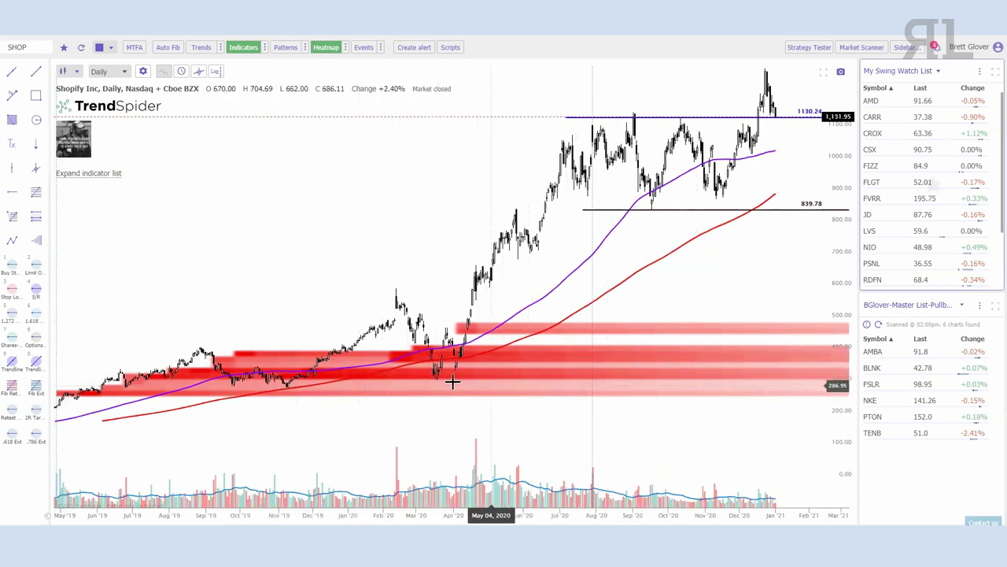
pyautogui.scroll(5, 724, 389)
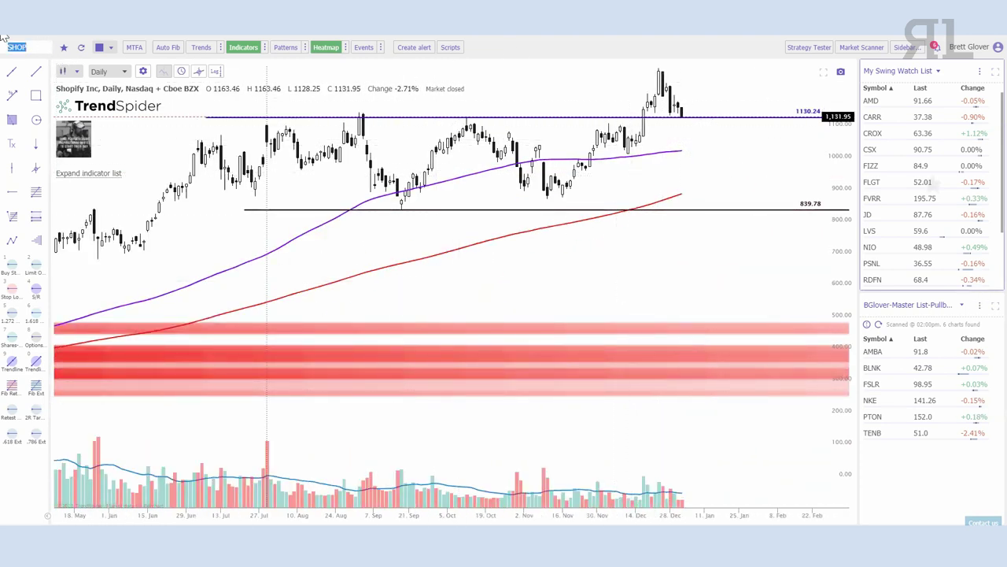
# Load the ATVI chart and view up close the heatmap zone where the descending trendline meets the purple moving average.
pyautogui.write('ATVI')
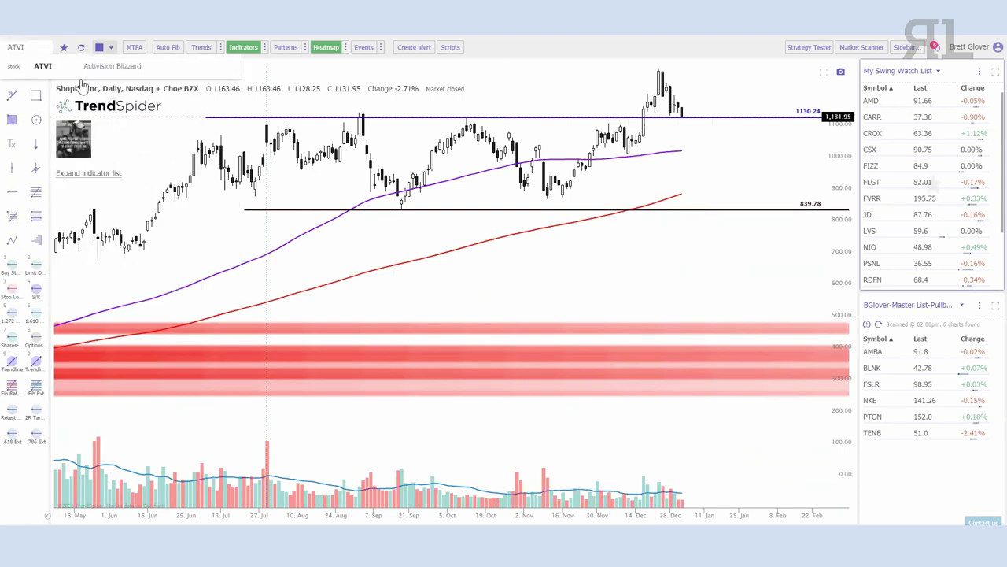
pyautogui.press('Return')
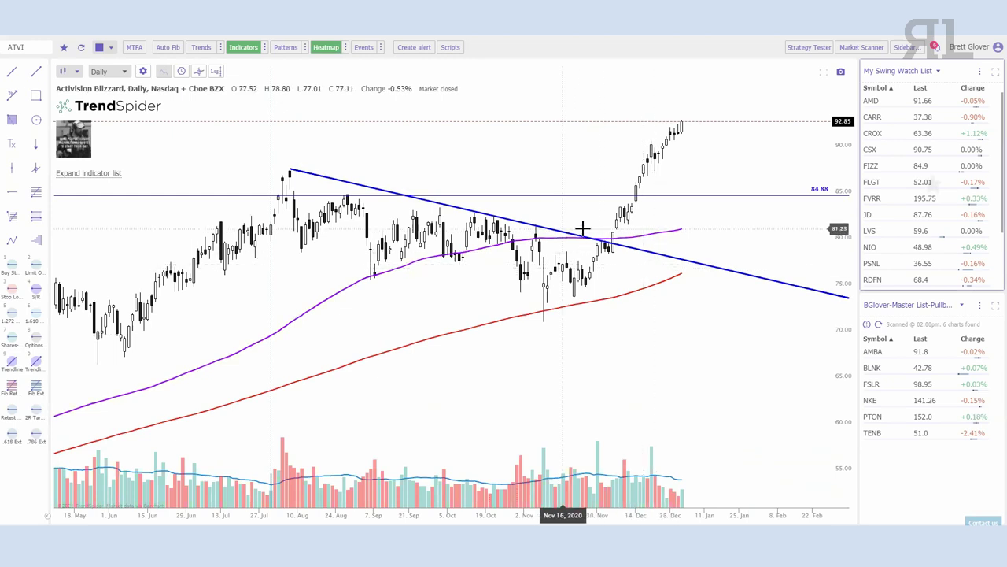
pyautogui.scroll(2, 582, 322)
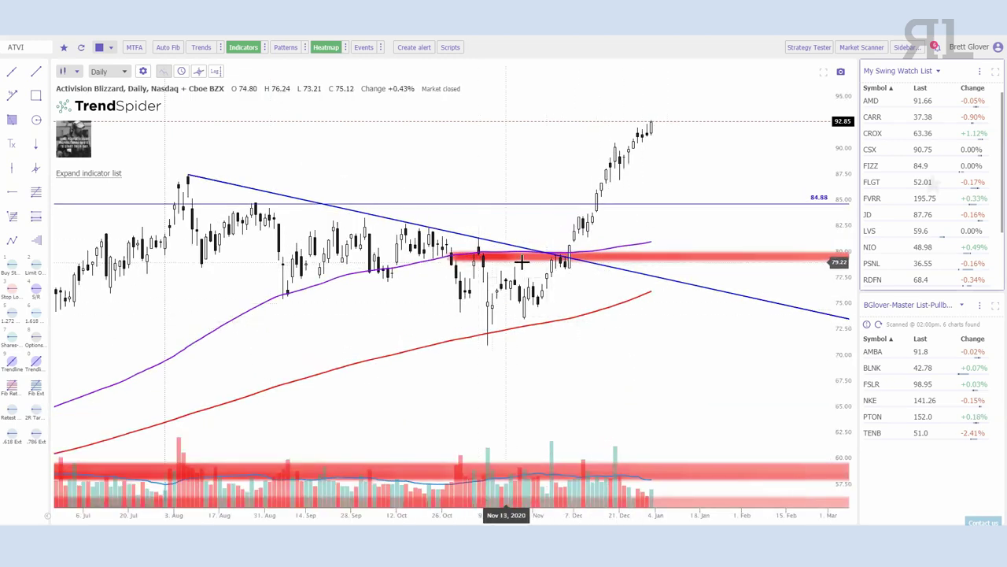
pyautogui.scroll(-2, 445, 262)
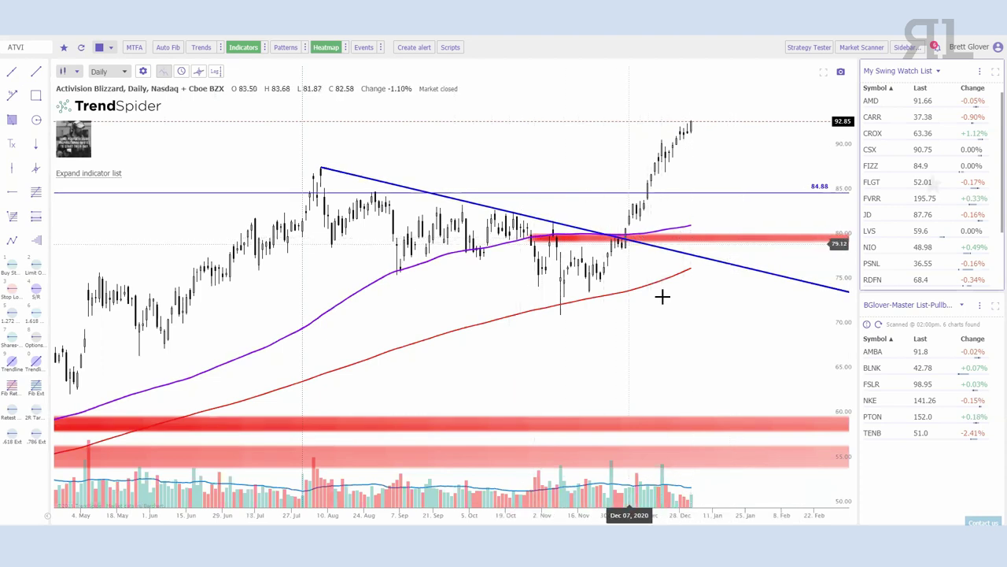
pyautogui.scroll(2, 711, 364)
pyautogui.scroll(4, 630, 377)
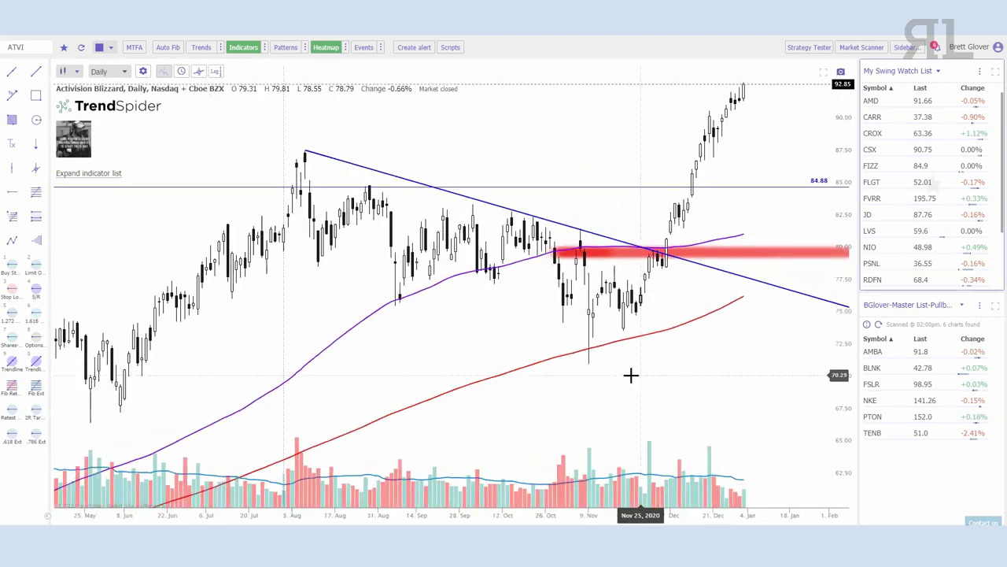
pyautogui.moveTo(840, 386); pyautogui.dragTo(841, 346)
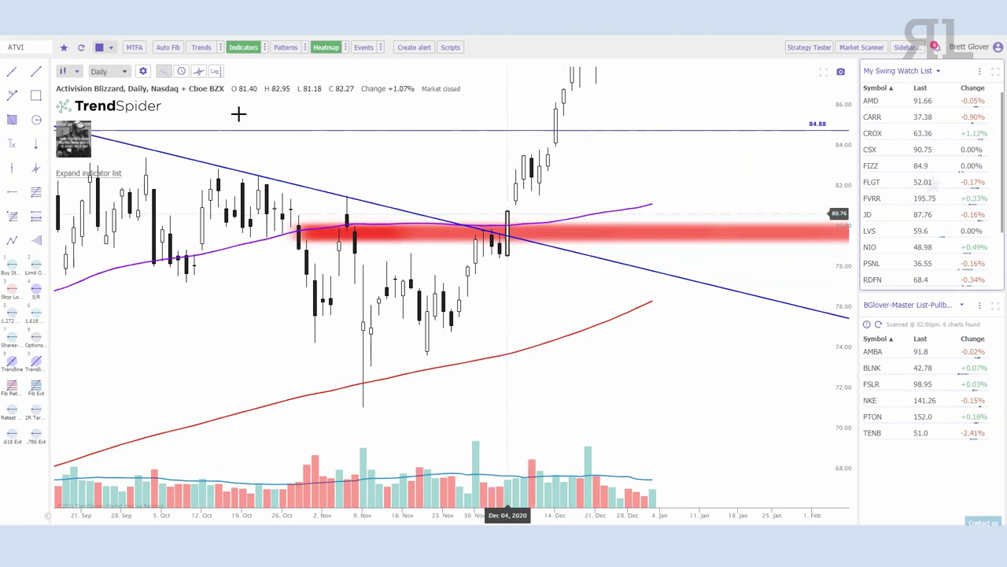
# Change the ATVI chart's type to Raindrop and view the early December raindrops around the heatmap zone.
pyautogui.click(63, 71)
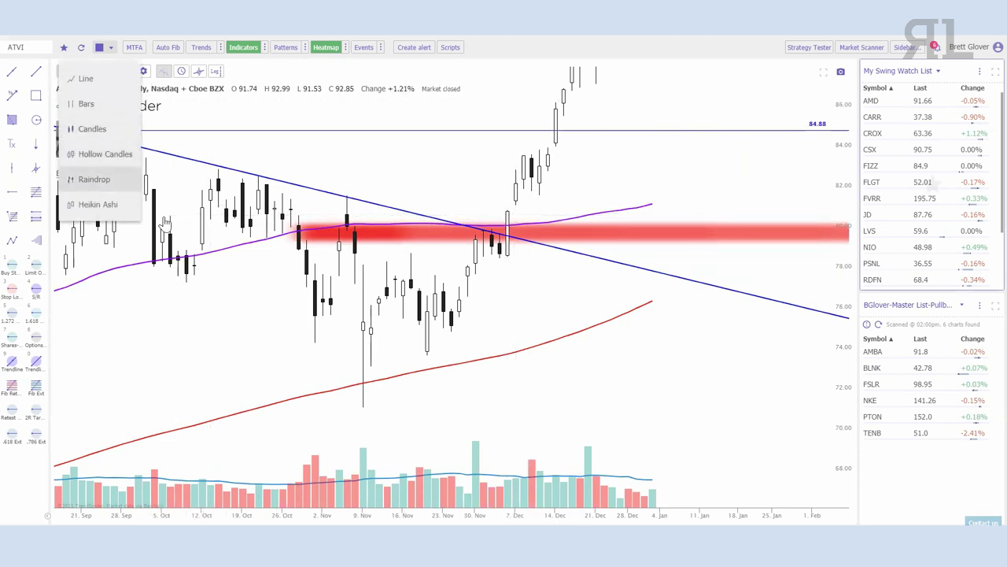
pyautogui.click(129, 206)
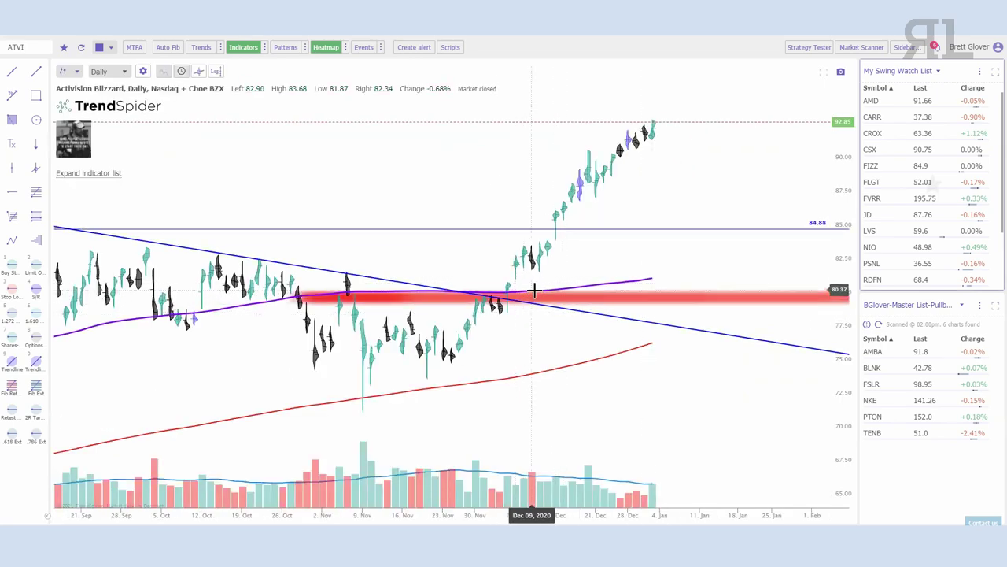
pyautogui.scroll(-3, 535, 291)
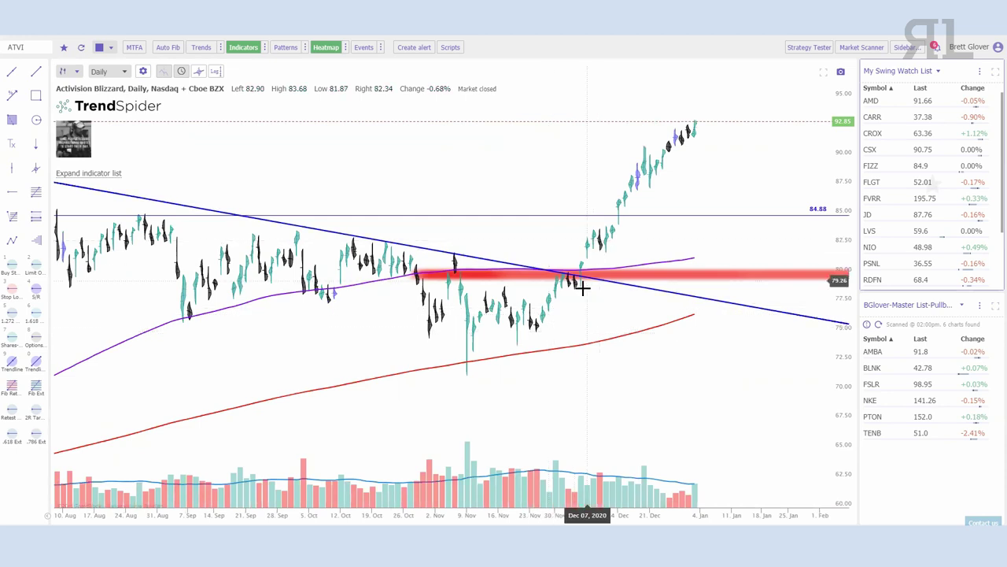